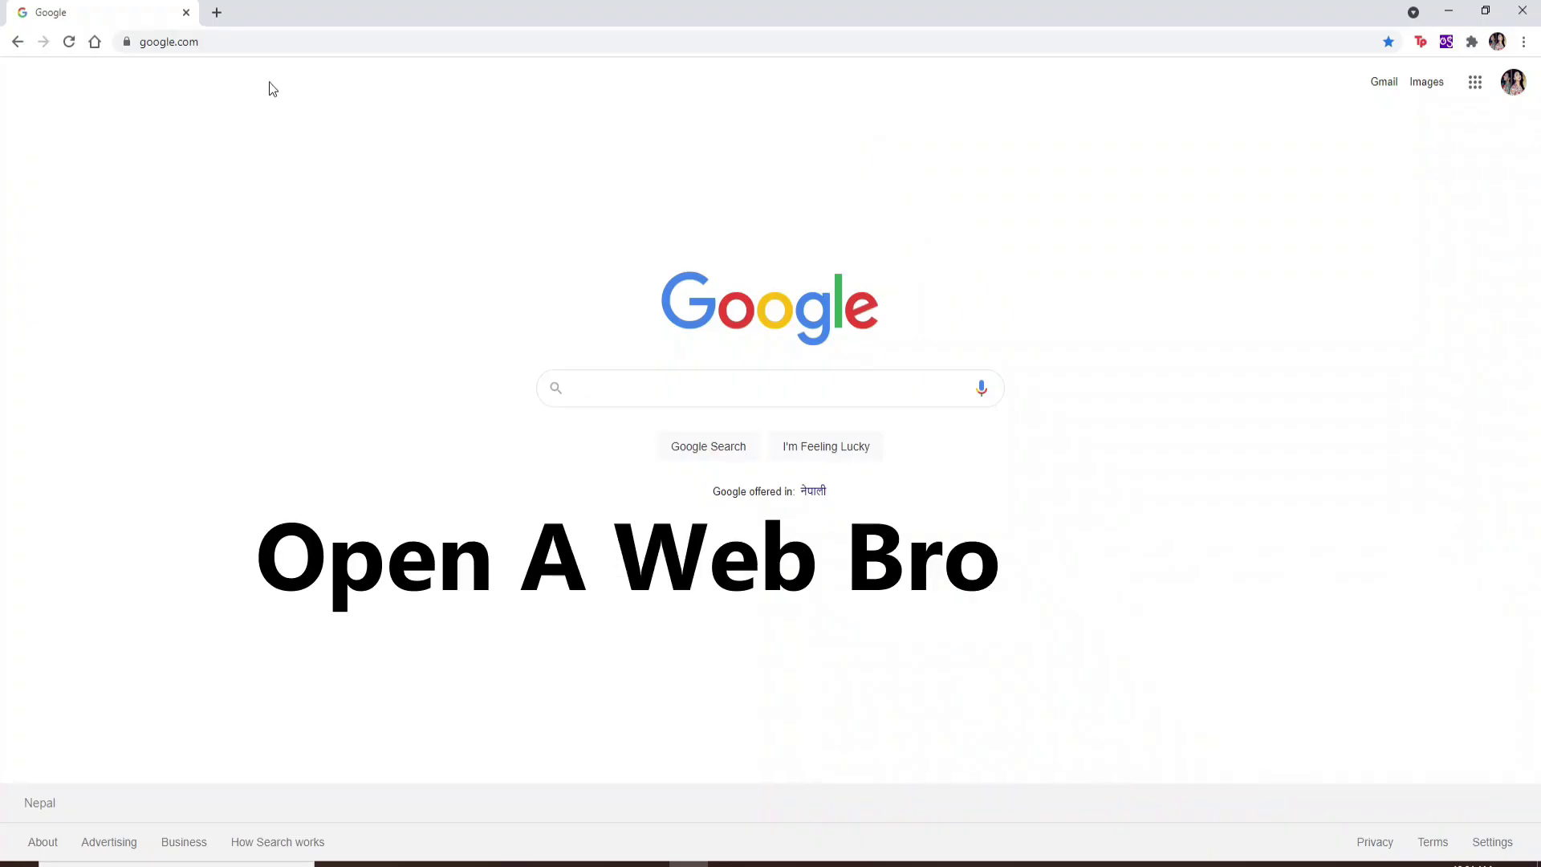
Step: Go to bankofamerica.com by accepting the address-bar suggestion for 'ba'
left_click(248, 41)
type("ba")
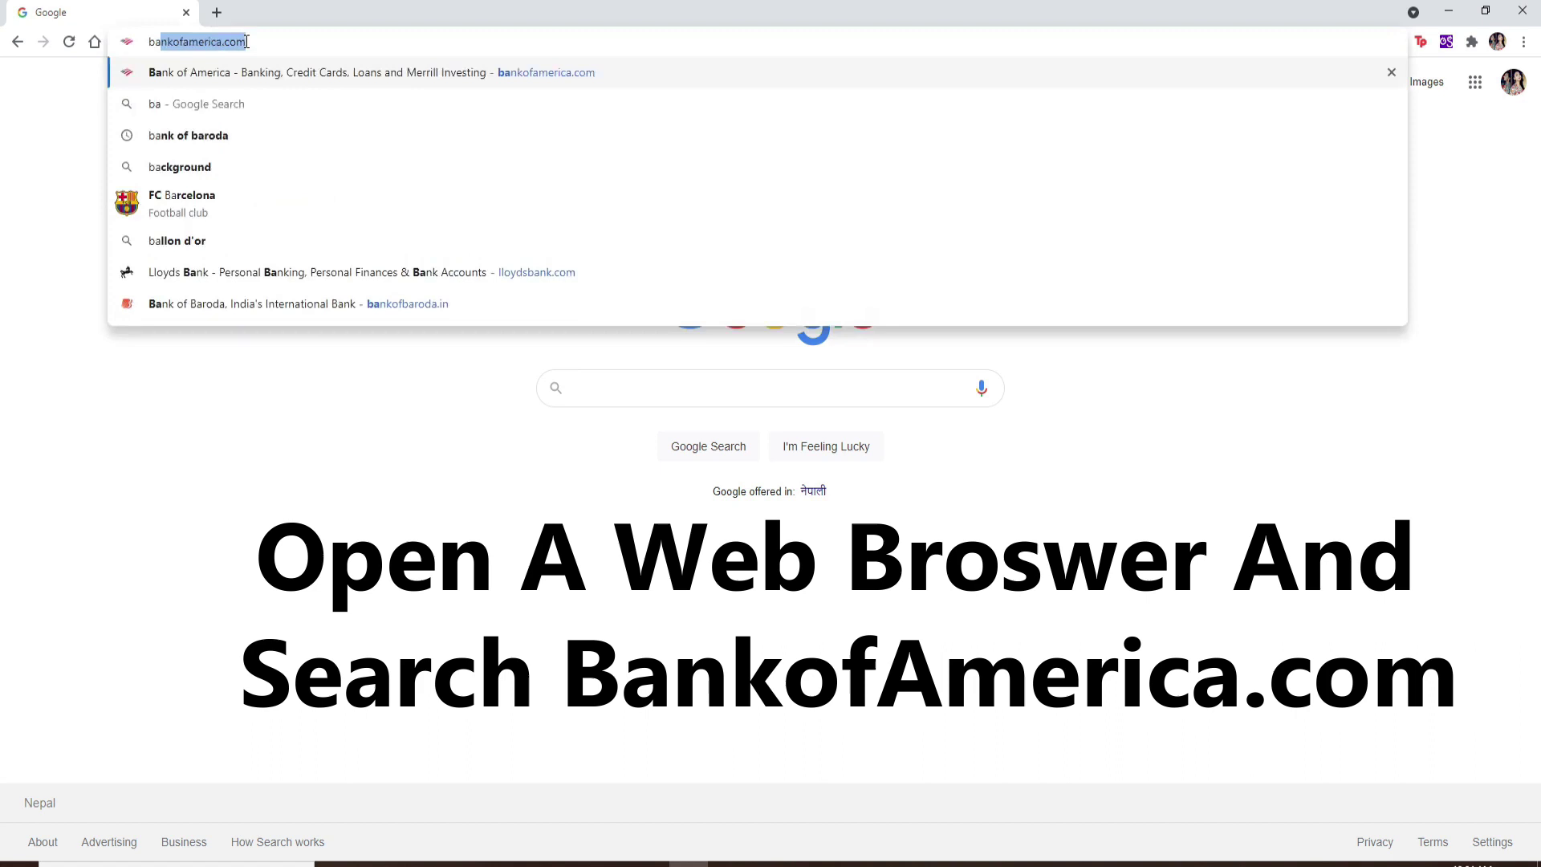
key("Return")
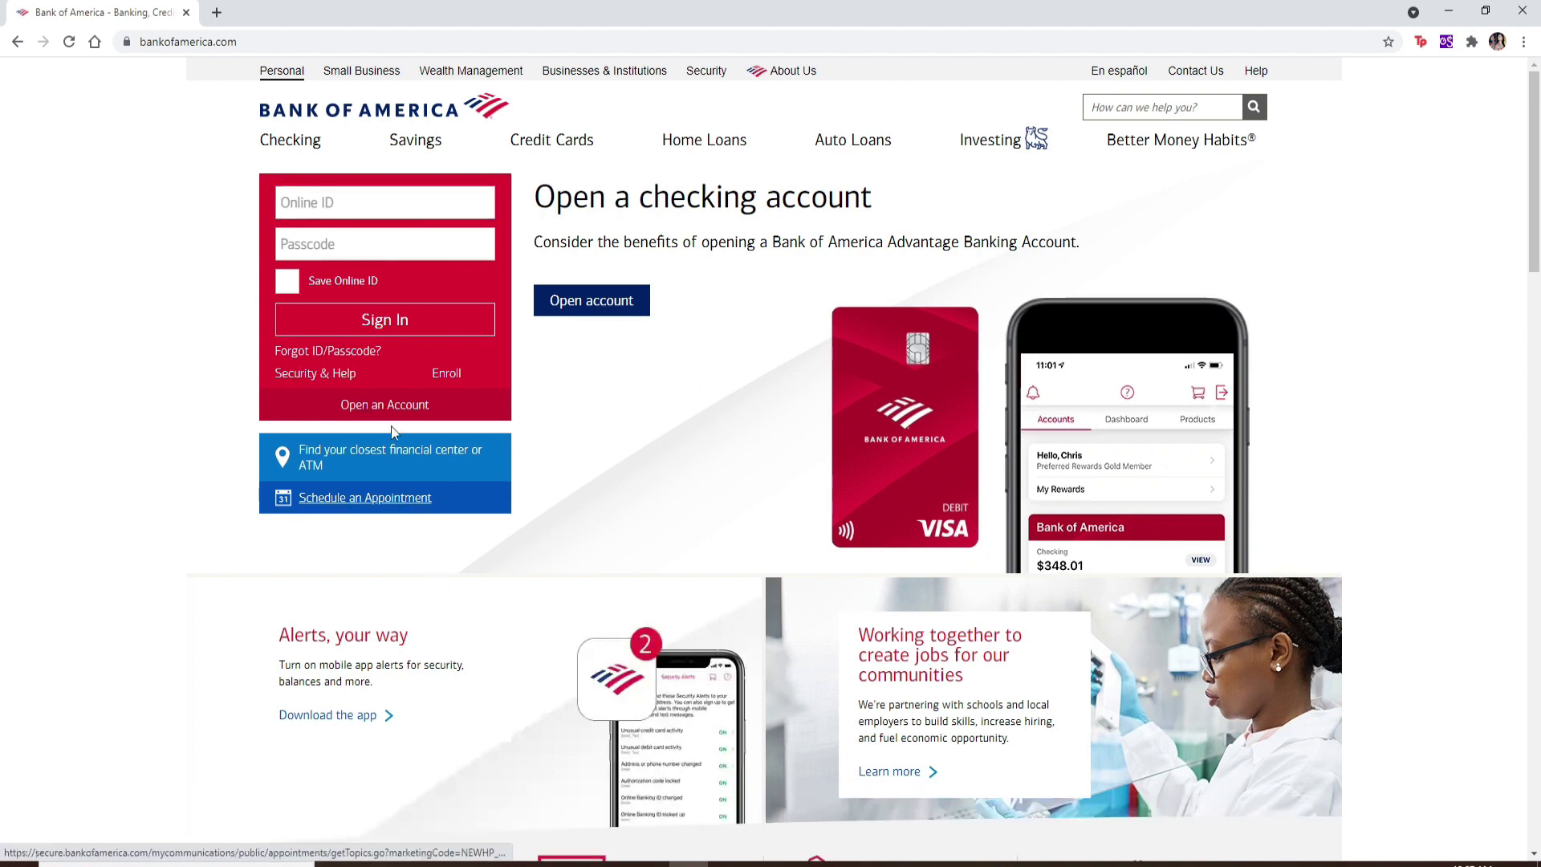
Step: Go to the Bank of America page for opening a new account
left_click(335, 205)
left_click(329, 244)
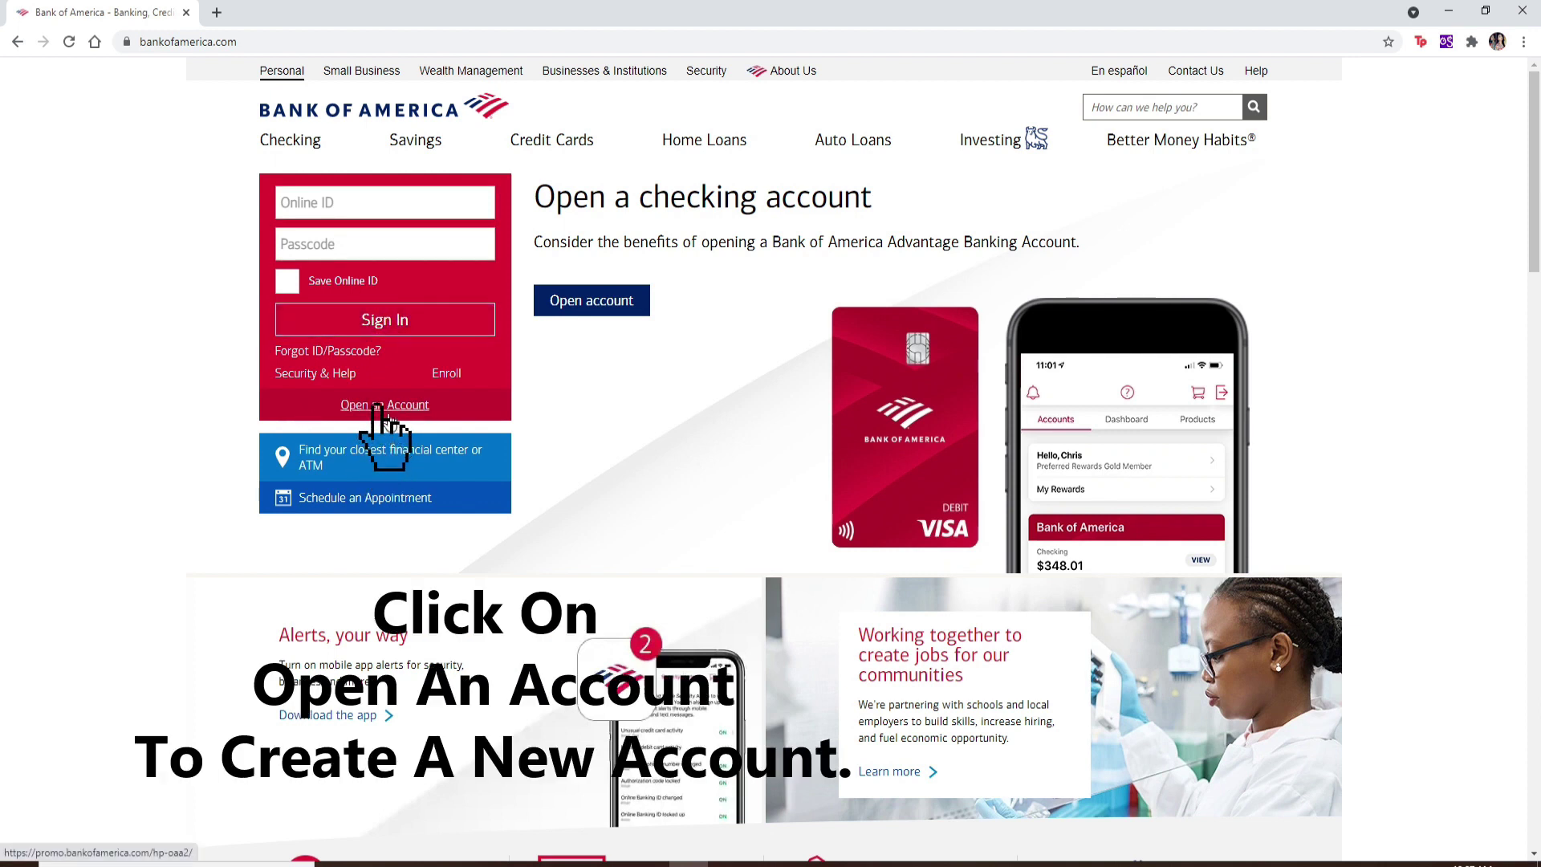
left_click(391, 407)
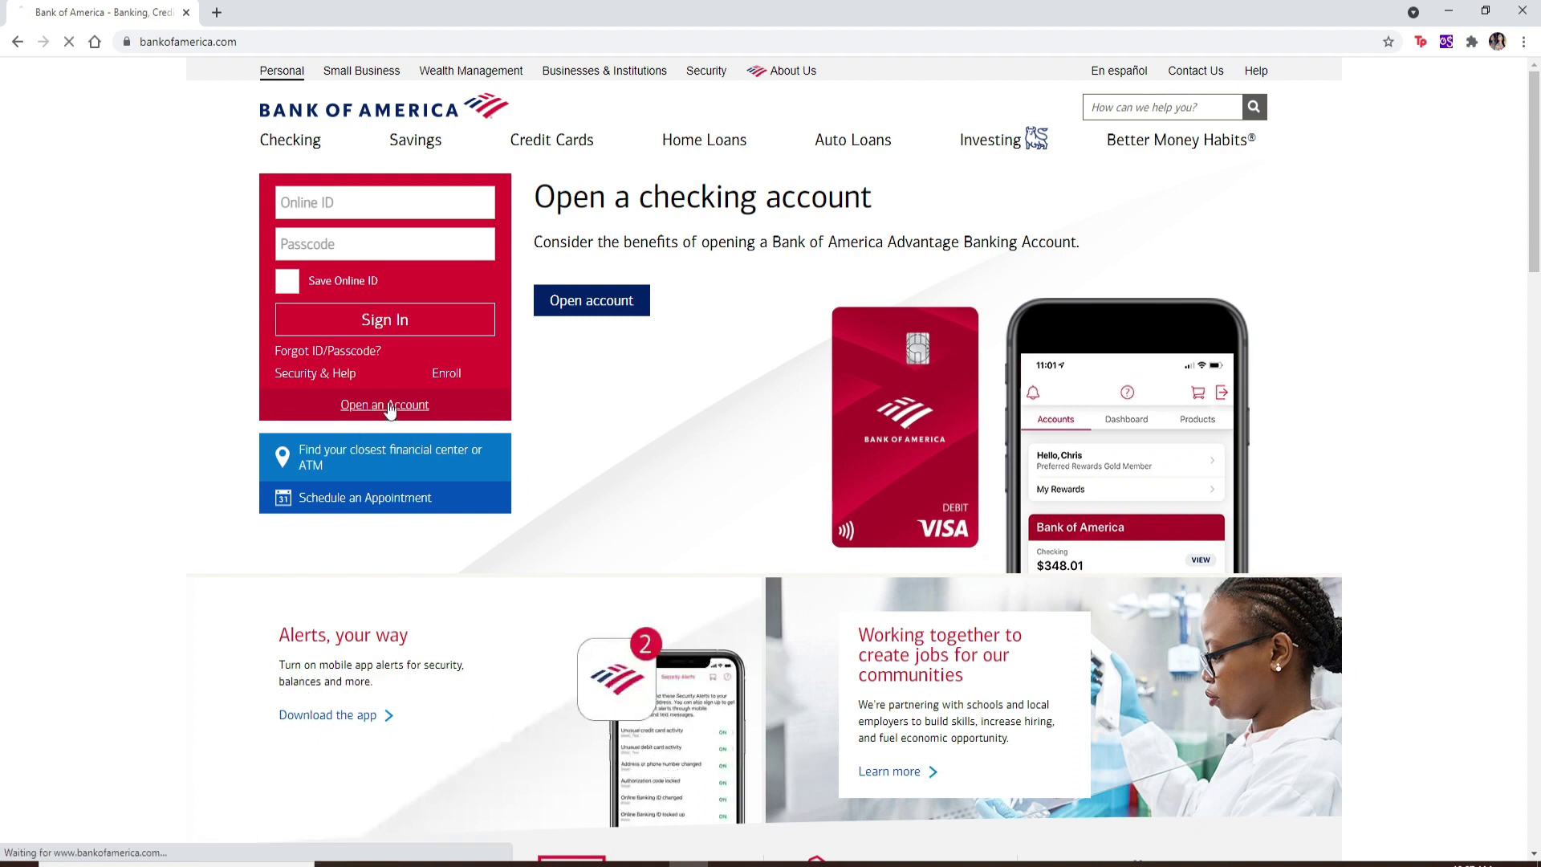
Step: Browse the product cards and choose Get started under Checking & Savings
scroll(688, 473, "down", 2)
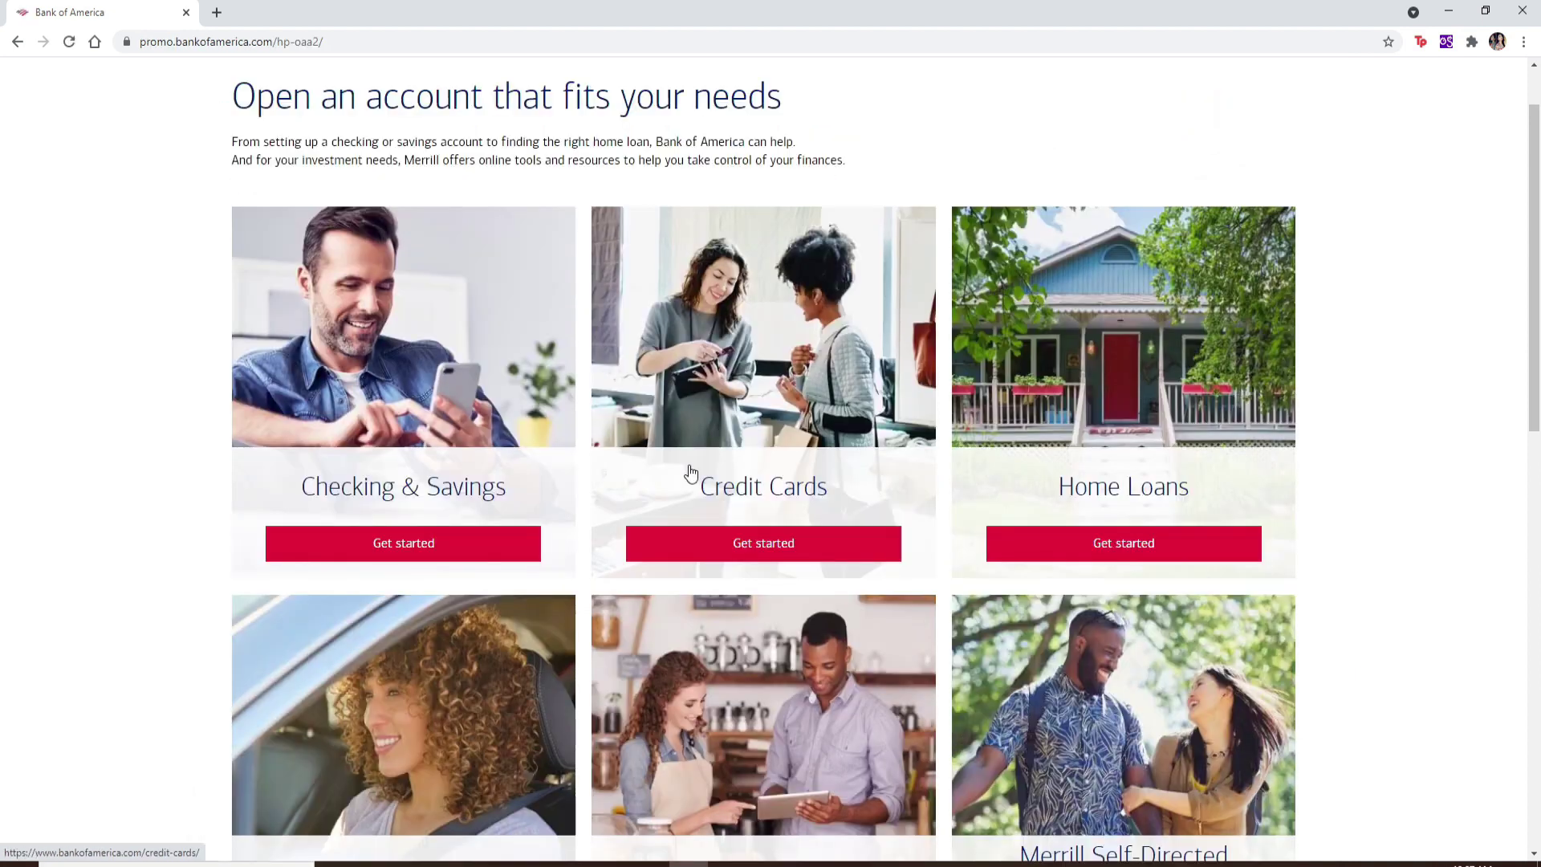
scroll(691, 473, "down", 5)
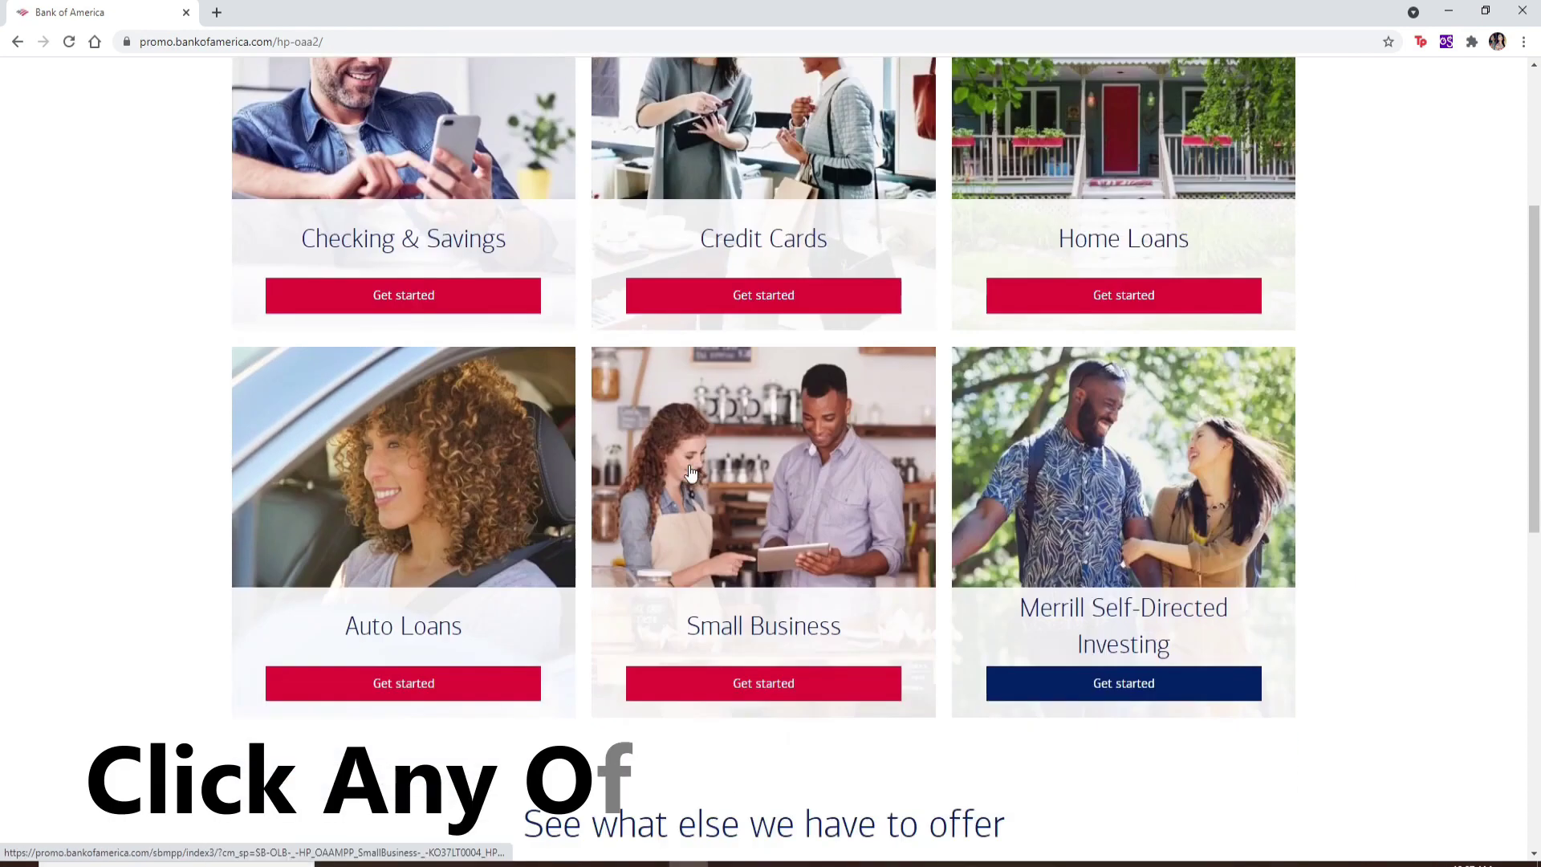
scroll(691, 473, "up", 4)
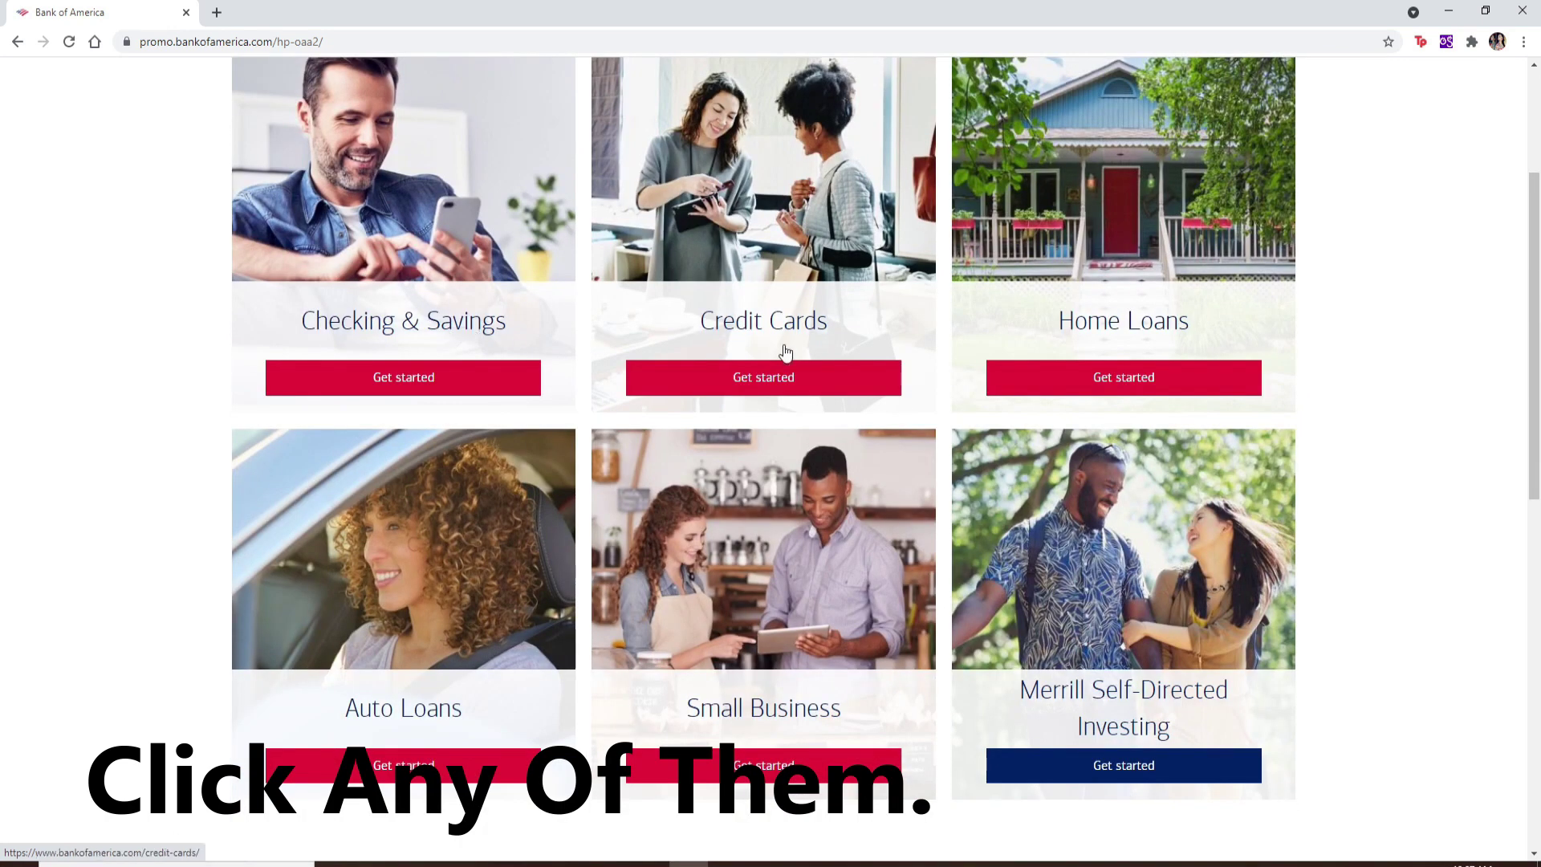
scroll(546, 578, "down", 1)
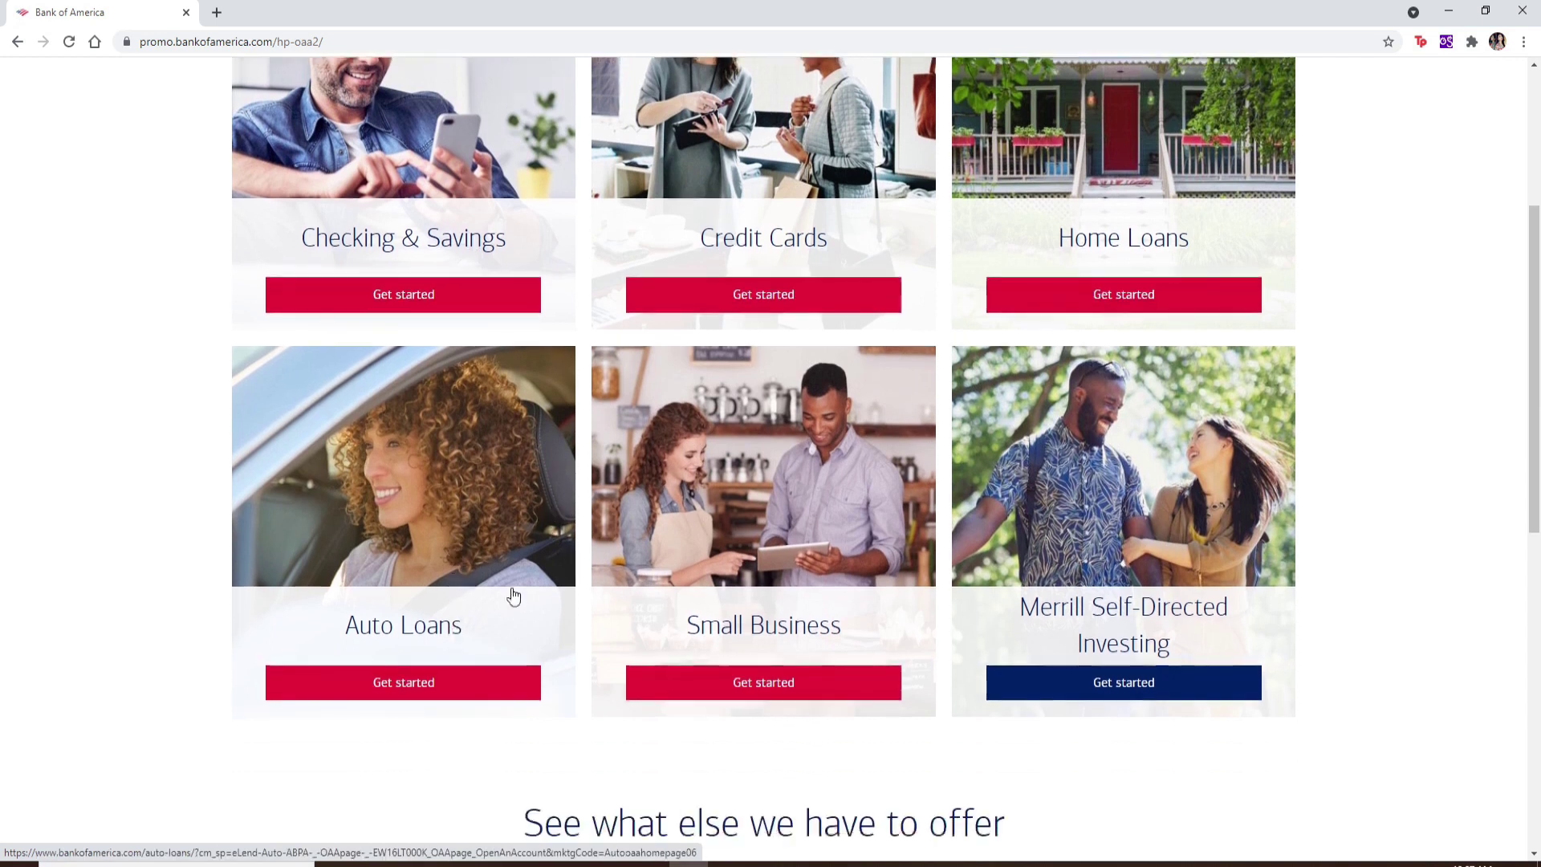
scroll(1115, 638, "up", 1)
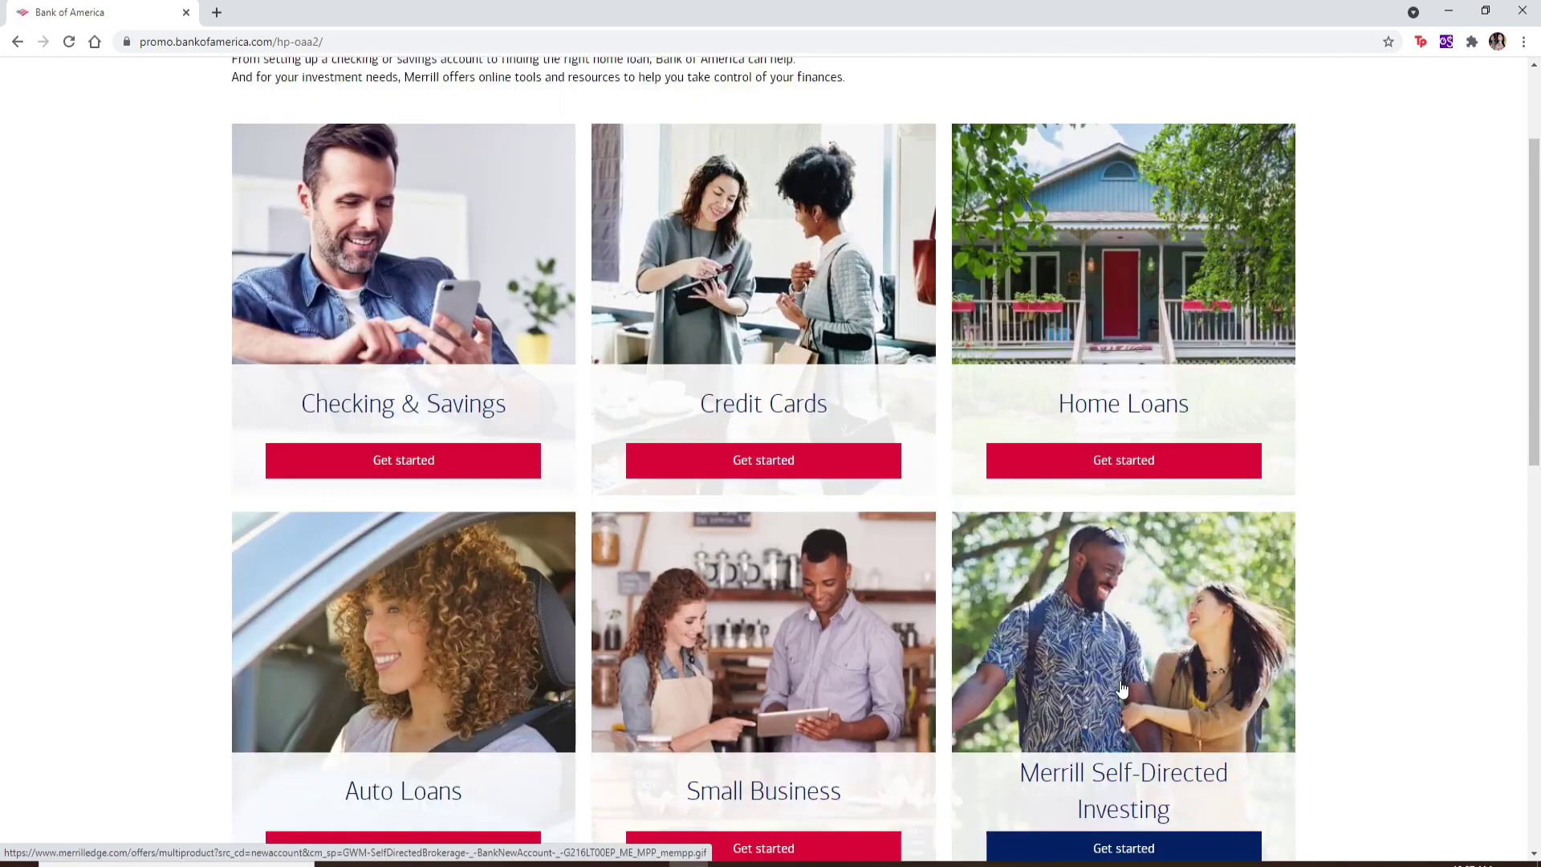
scroll(1110, 685, "up", 1)
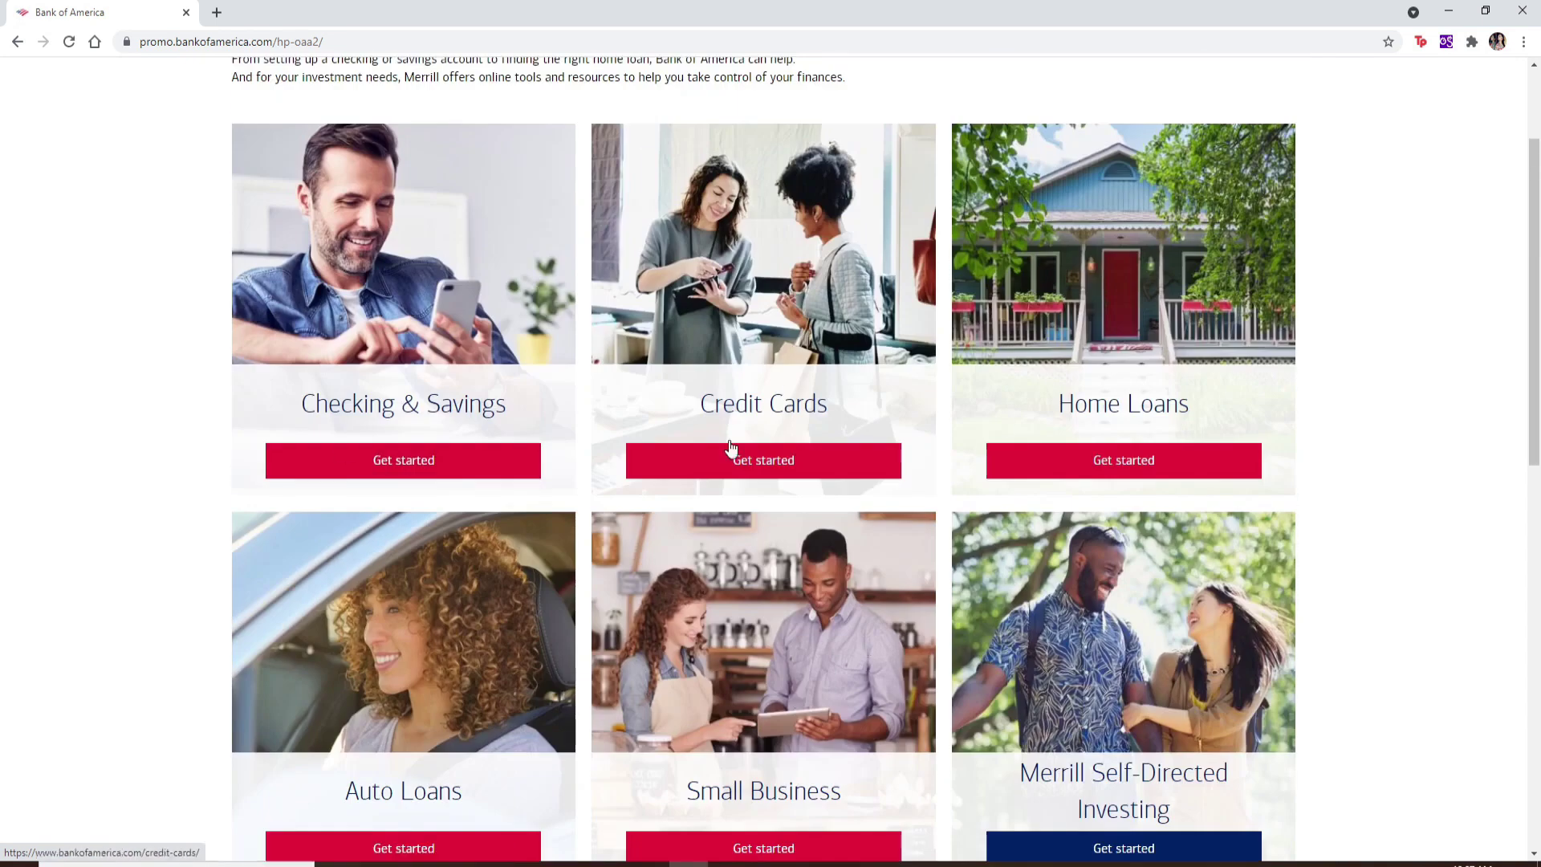
left_click(393, 464)
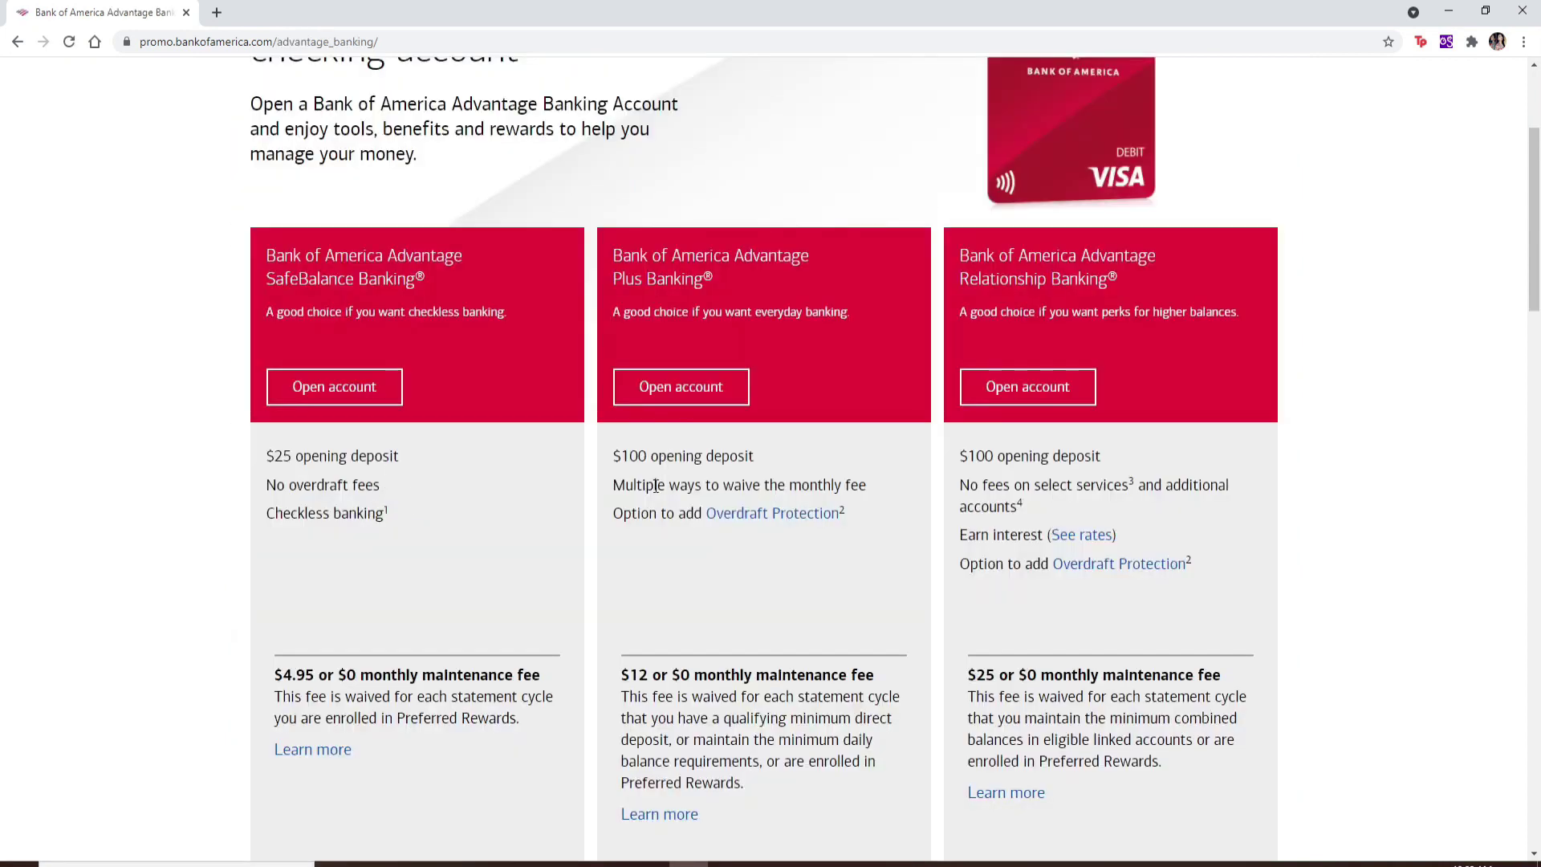
Step: Start the SafeBalance Banking application with the home ZIP code and RAY, MO as the county
scroll(655, 486, "up", 1)
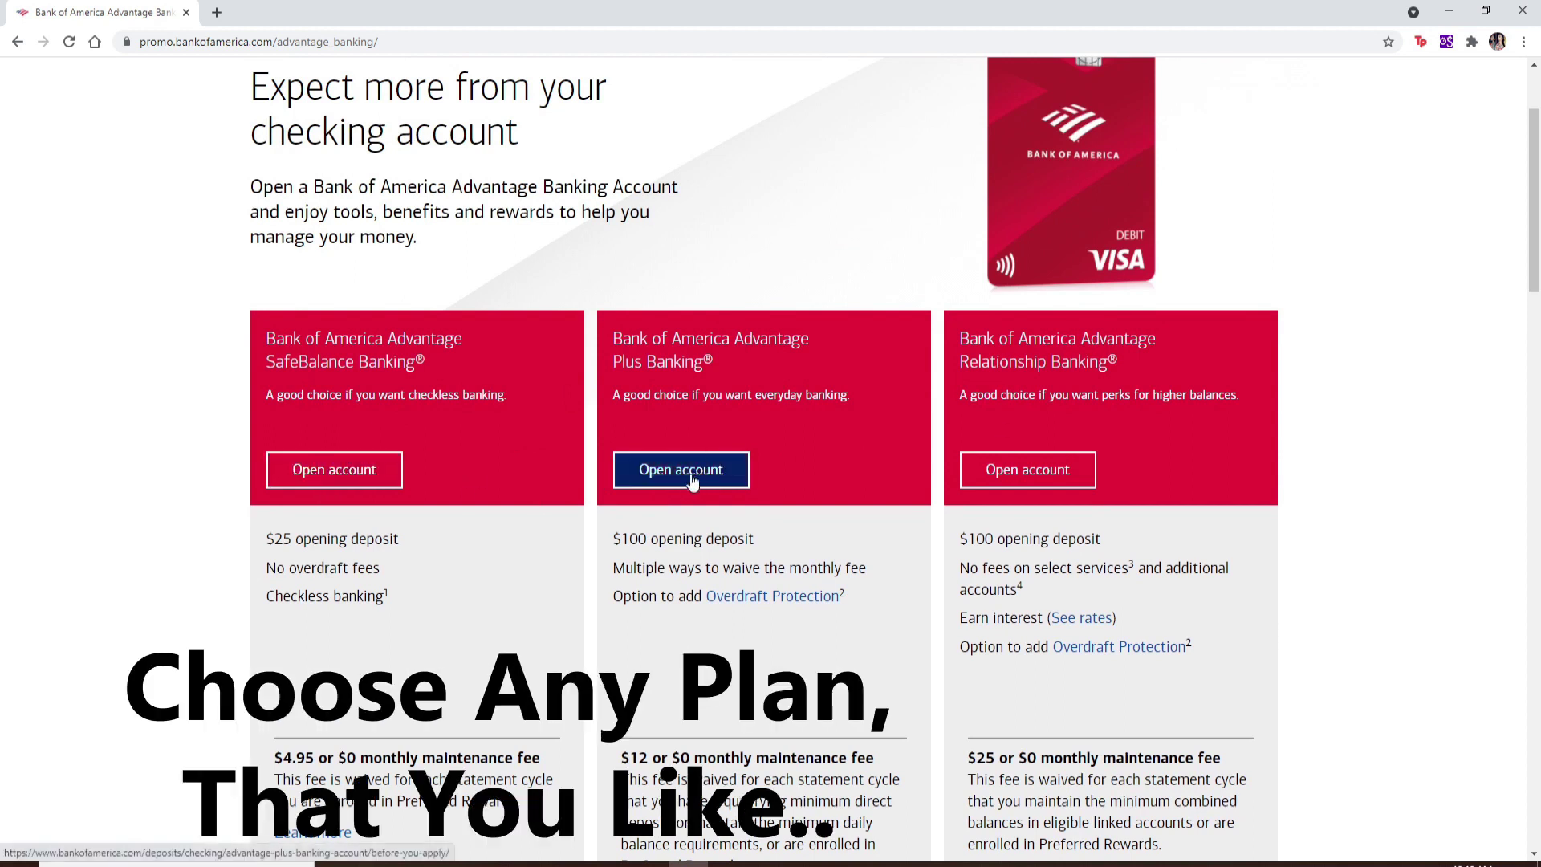
left_click(314, 465)
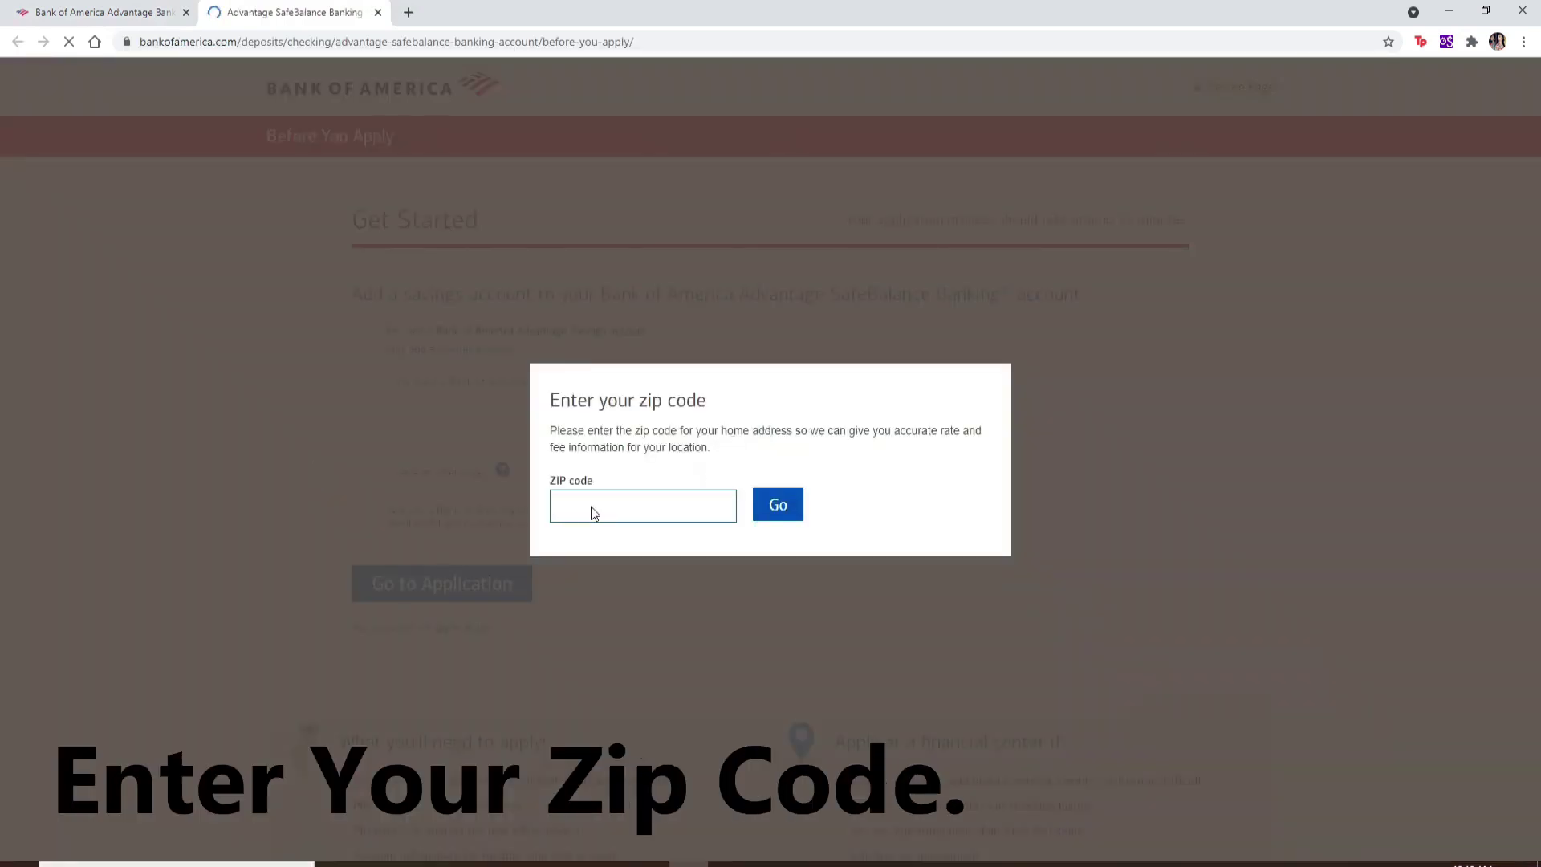
type("64671")
left_click(791, 507)
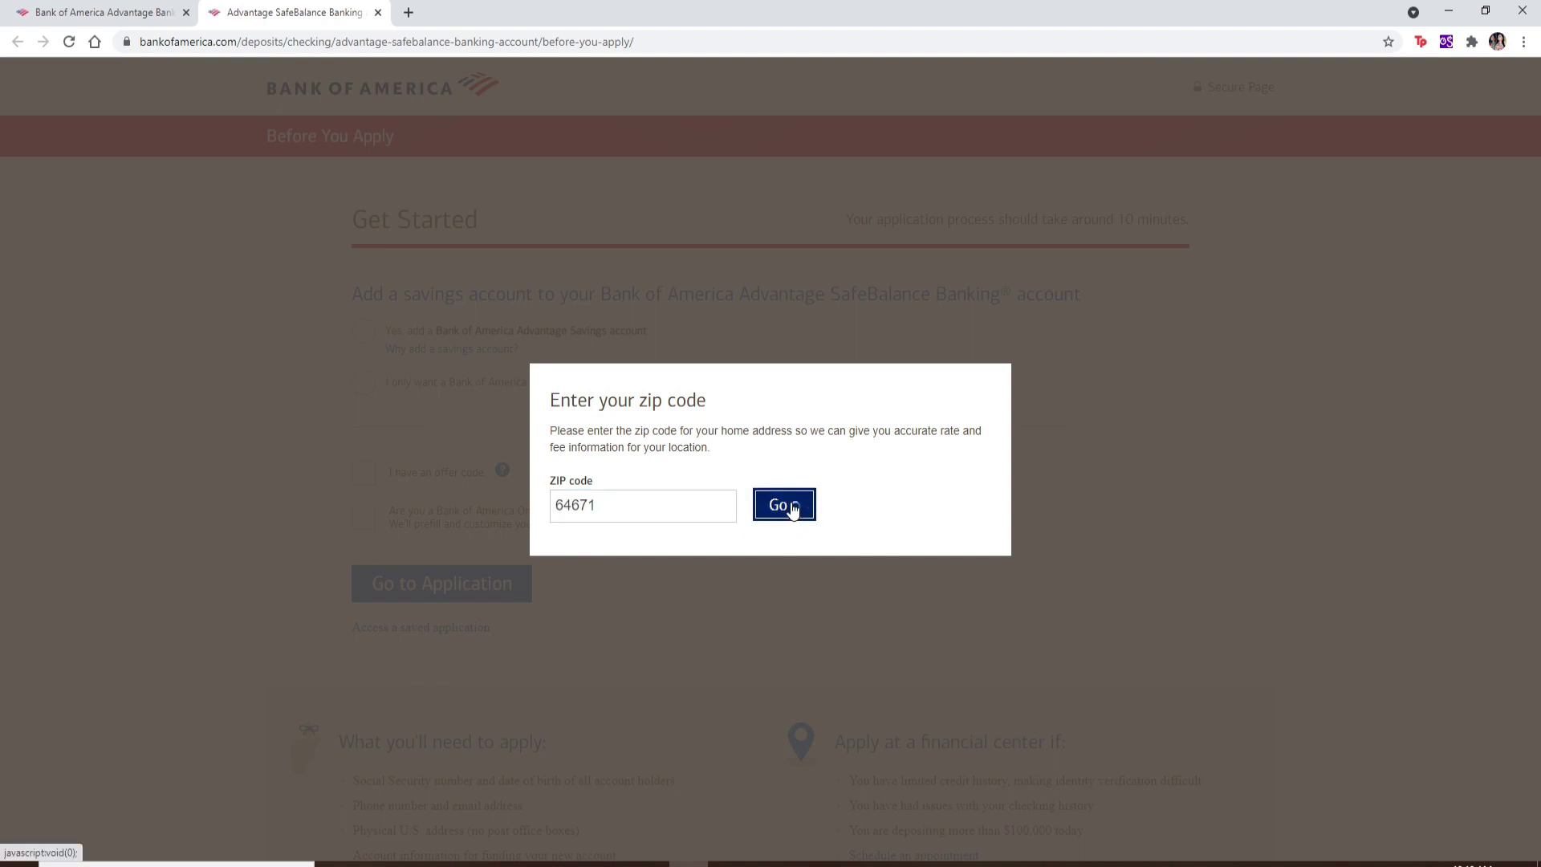
left_click(907, 472)
key("Down")
key("Return")
Step: Confirm the county, add an Advantage Savings account with no offer code, and go to the application
left_click(963, 472)
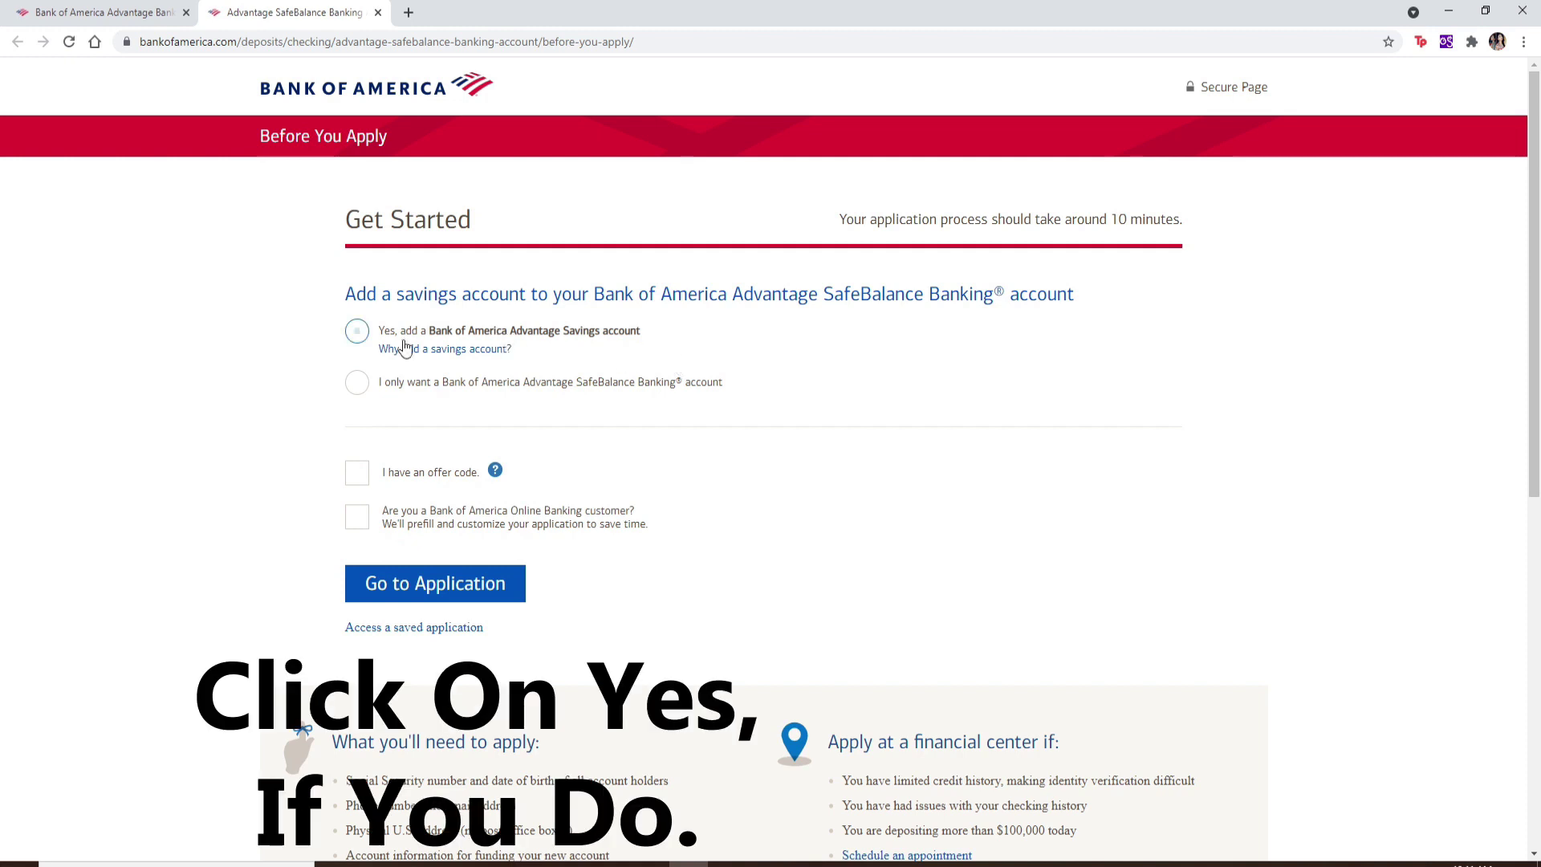
left_click(357, 331)
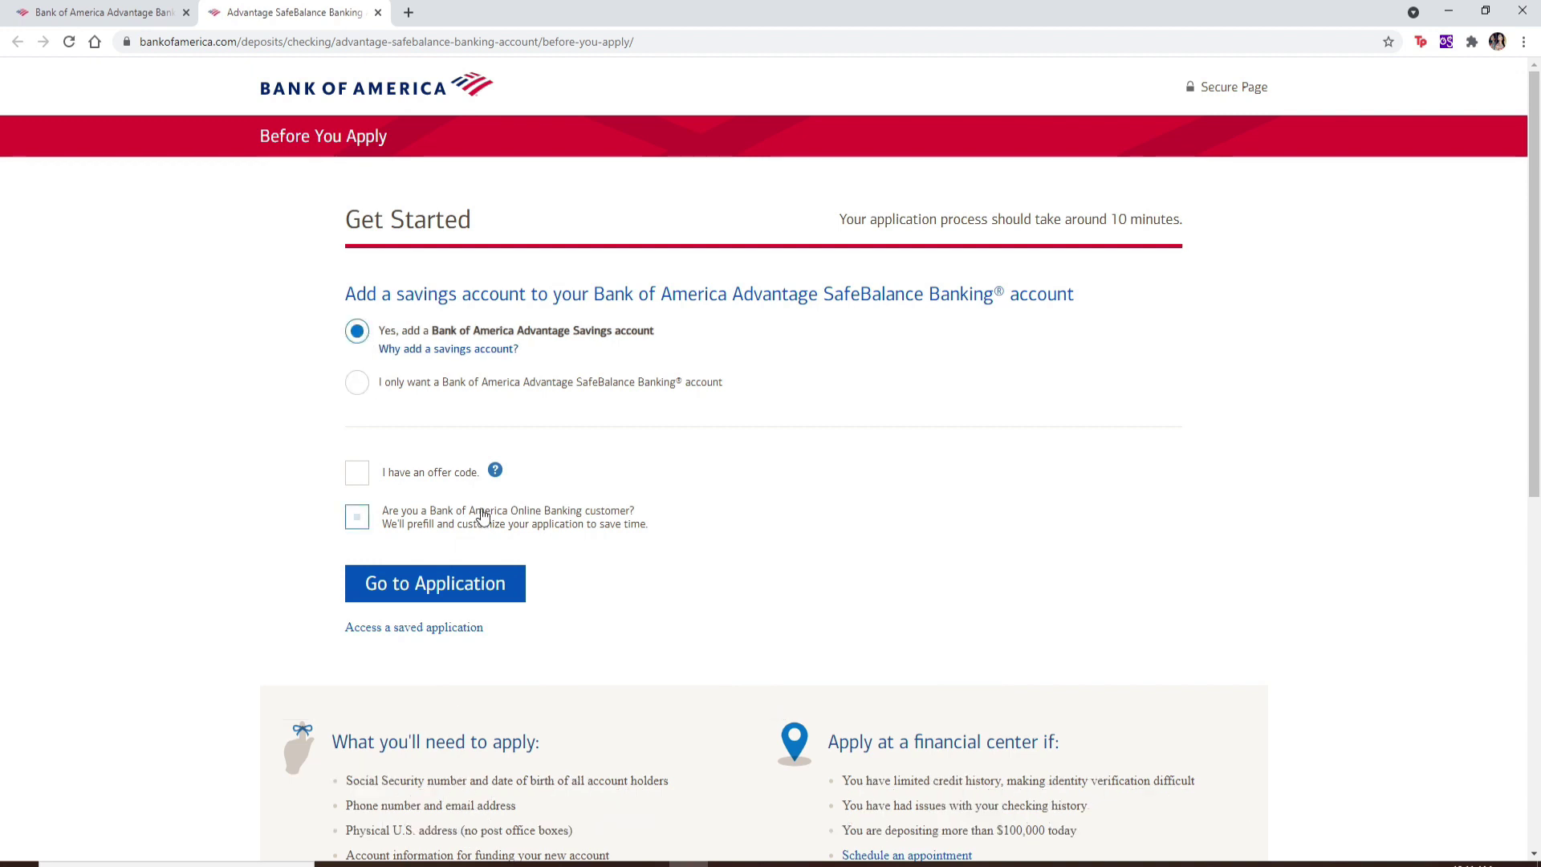
left_click(357, 475)
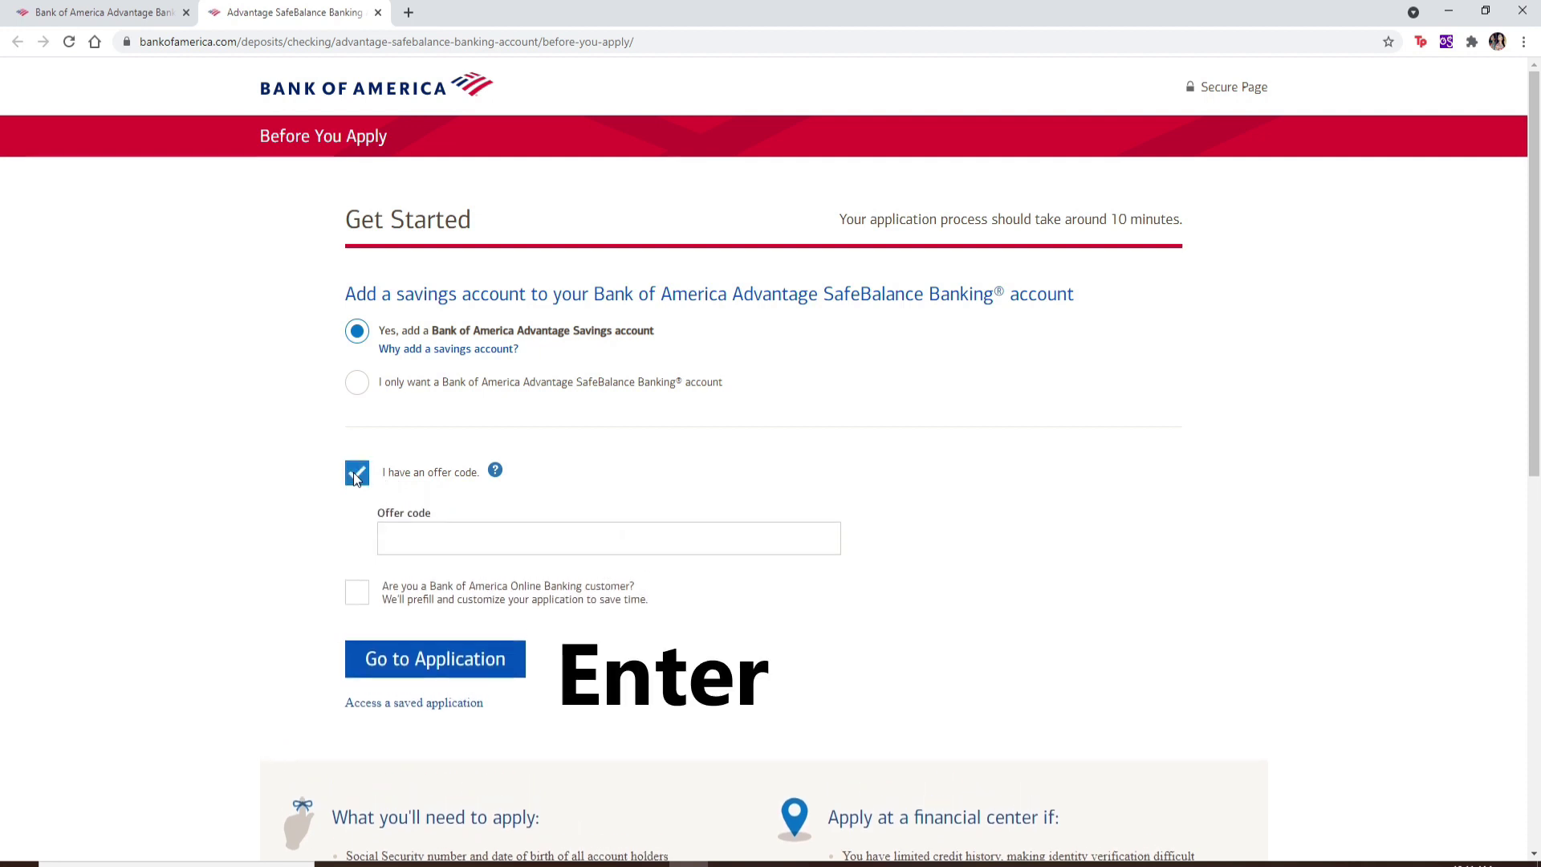
left_click(425, 528)
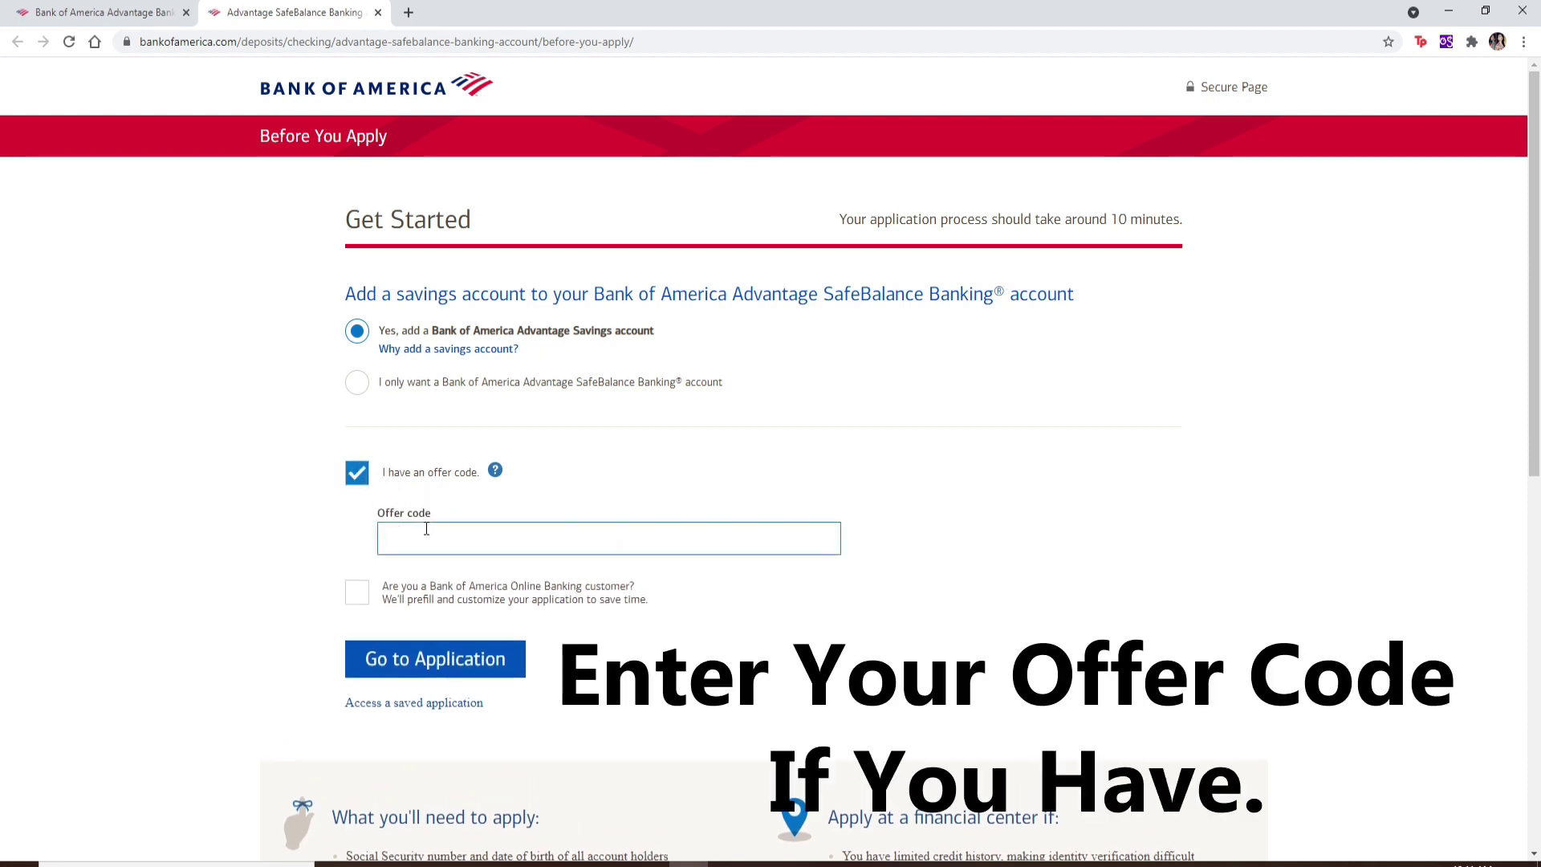
left_click(357, 474)
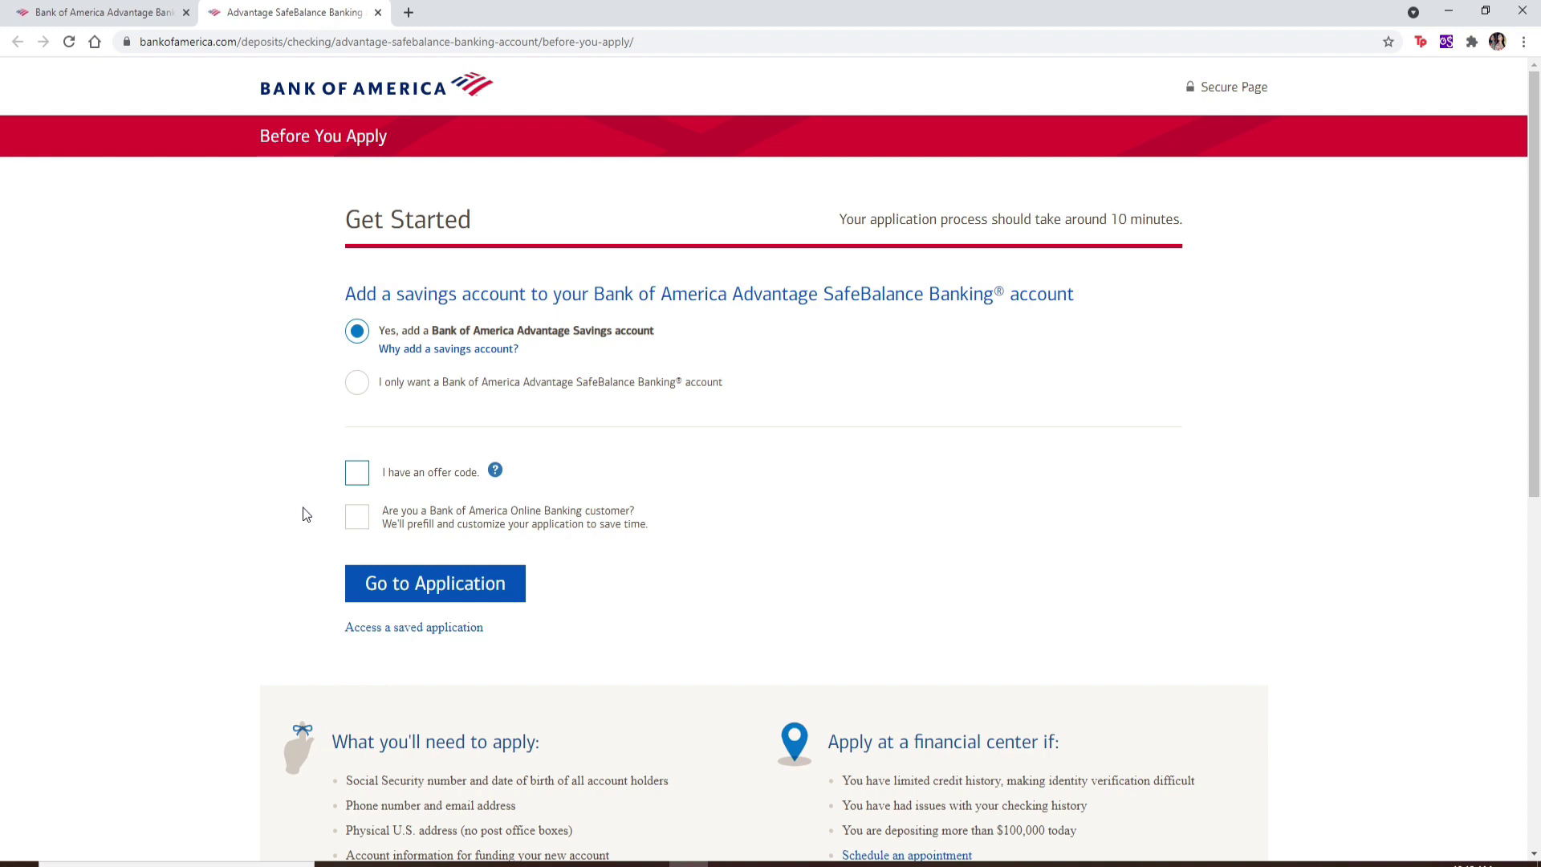
left_click(359, 517)
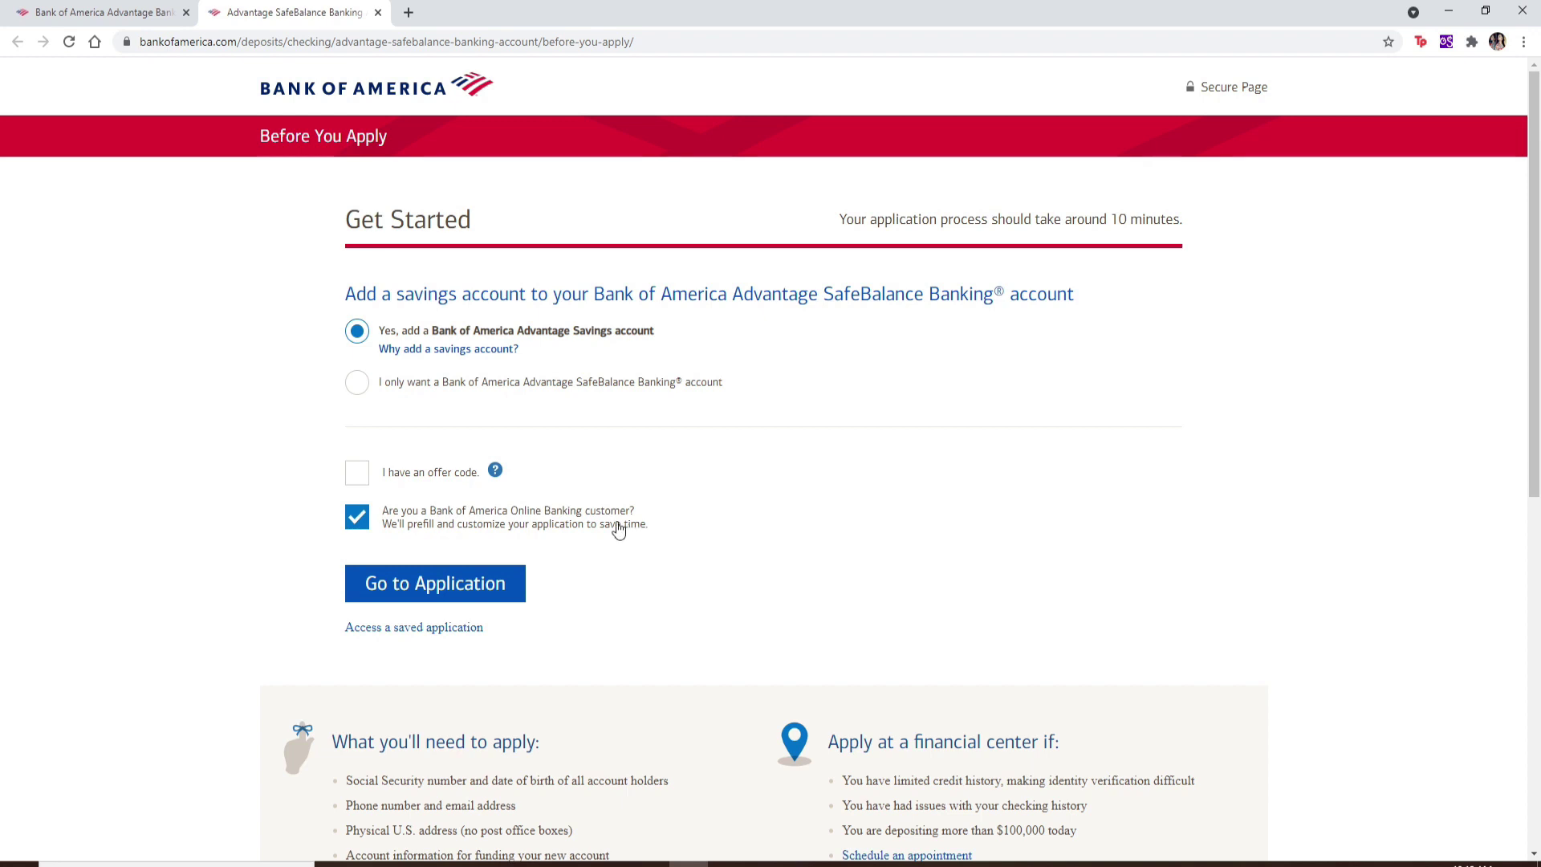
left_click(618, 529)
scroll(403, 499, "down", 1)
left_click(439, 510)
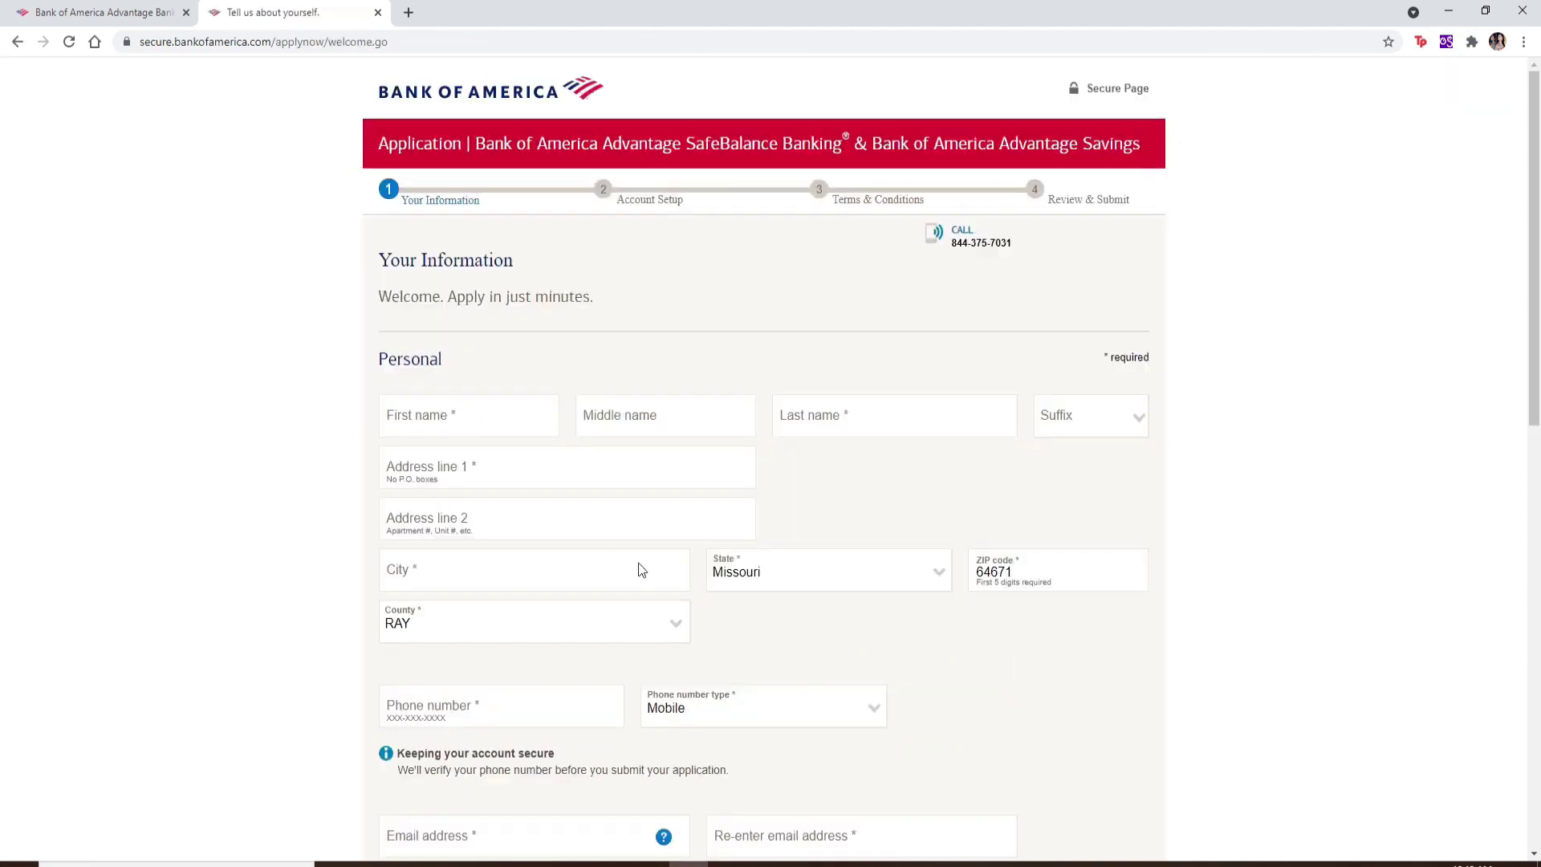
Step: Enter the applicant's first and last name
scroll(640, 570, "down", 1)
left_click(472, 335)
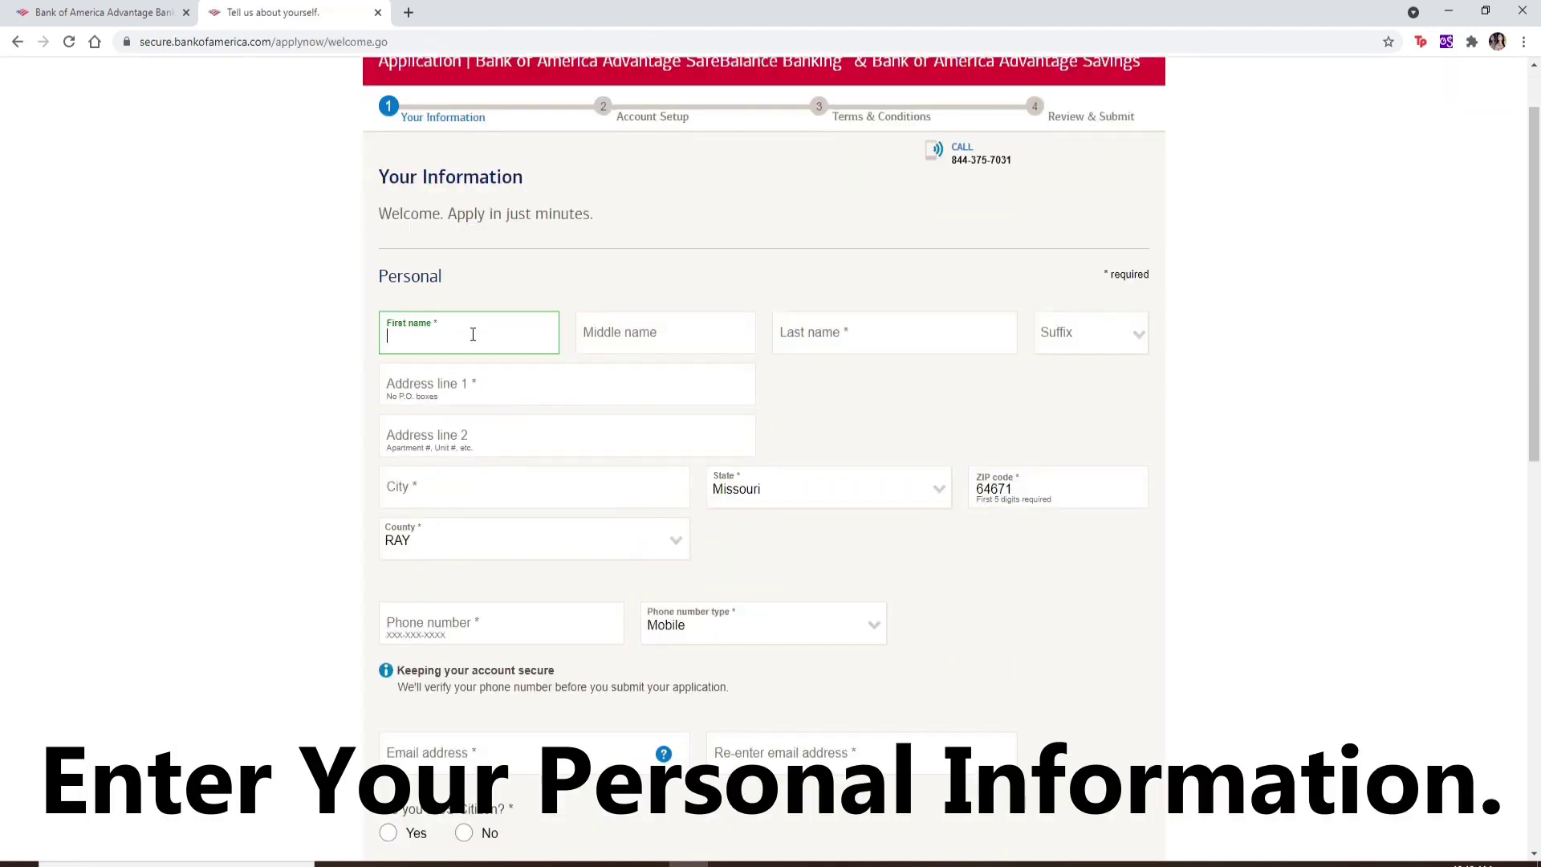
key("Tab")
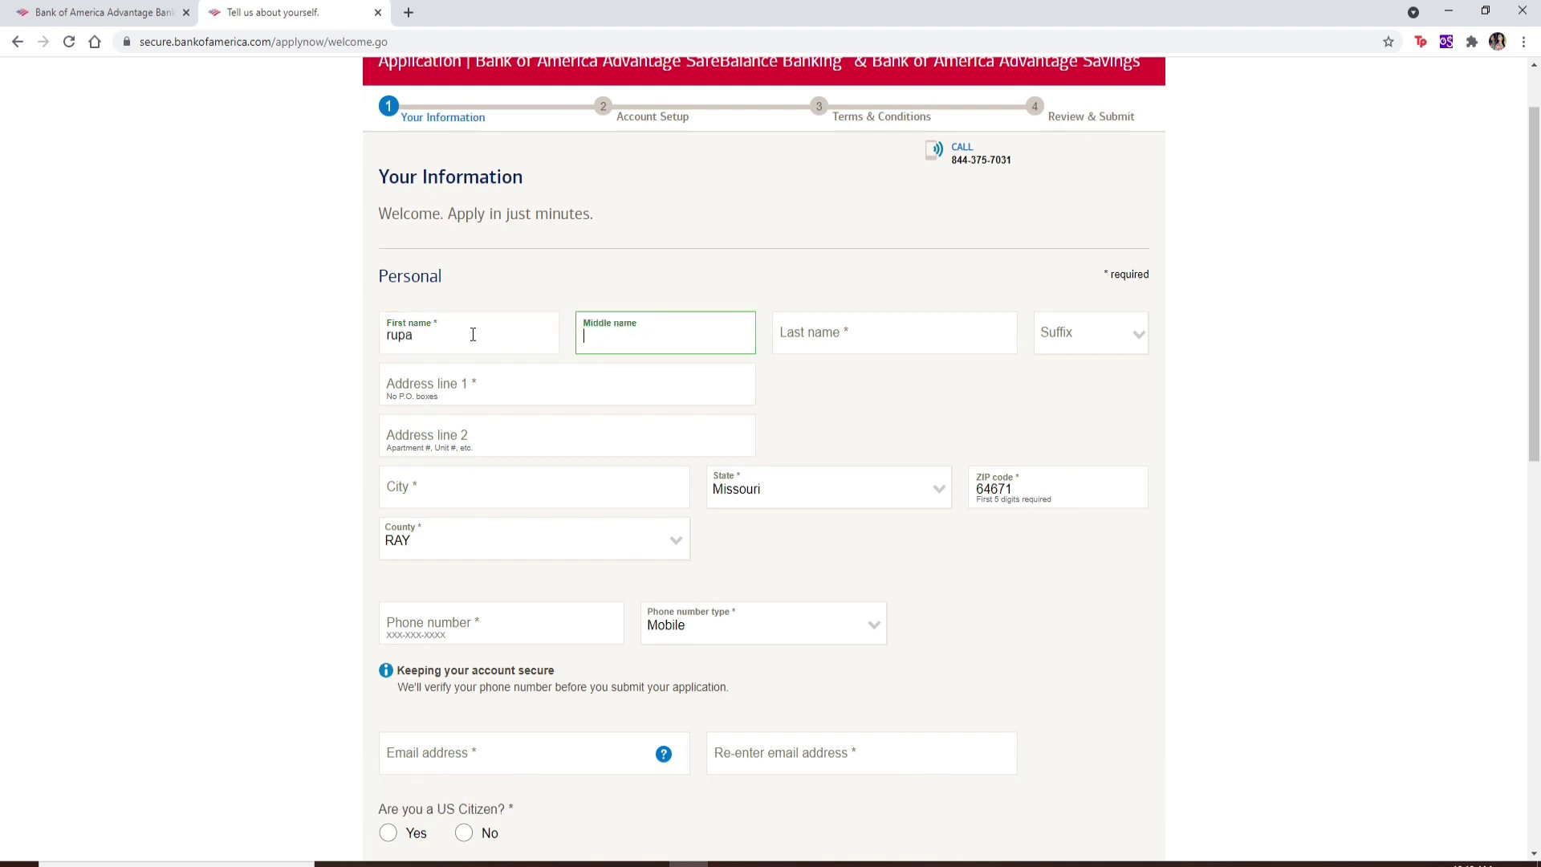
left_click(839, 349)
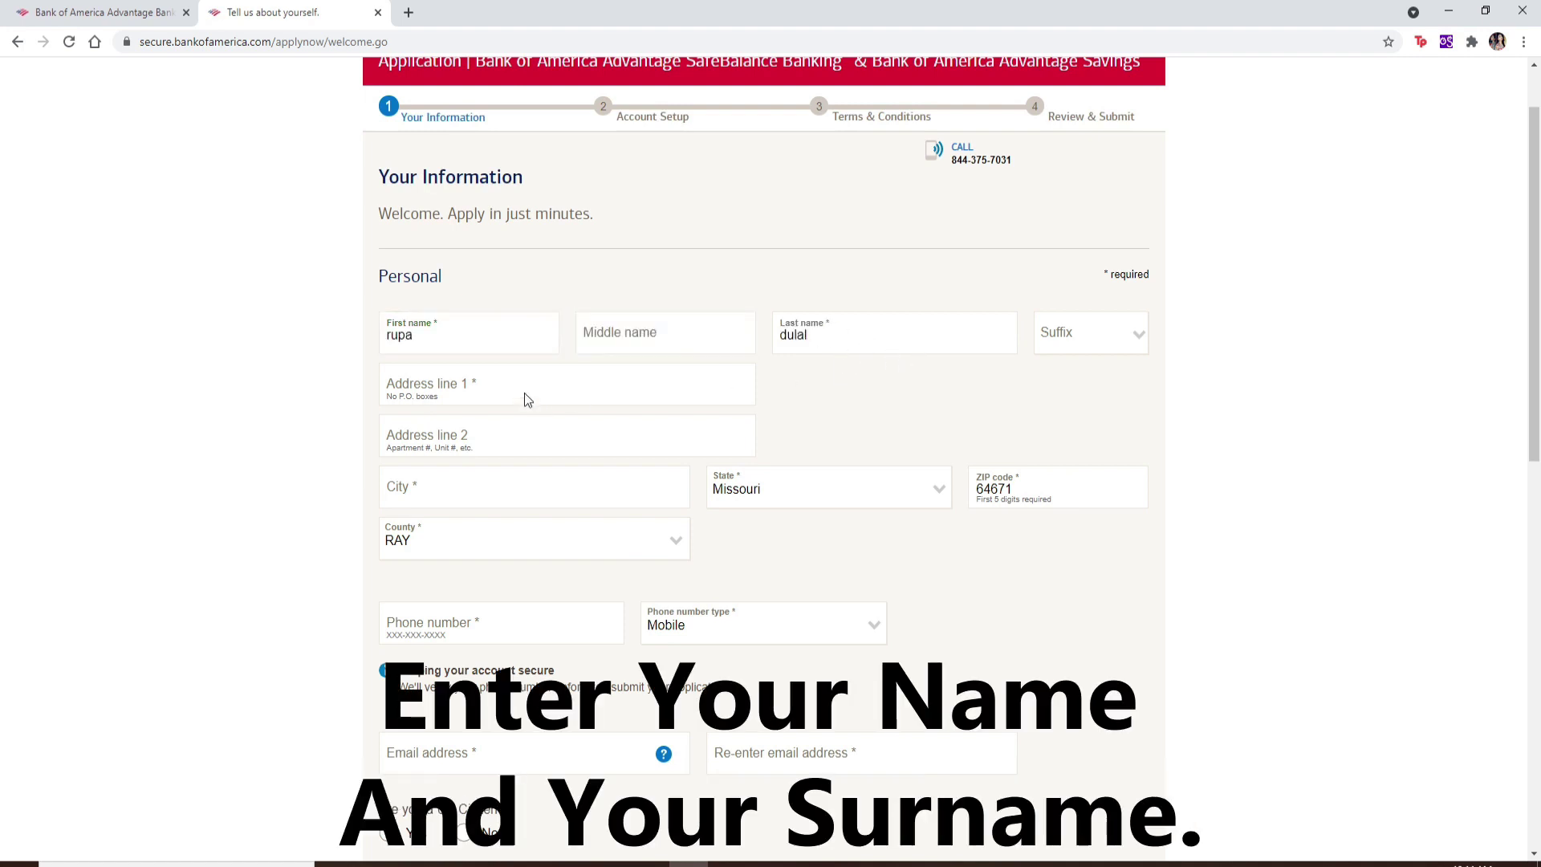
Step: Fill in the applicant's street address and city
left_click(449, 386)
left_click(482, 438)
left_click(801, 436)
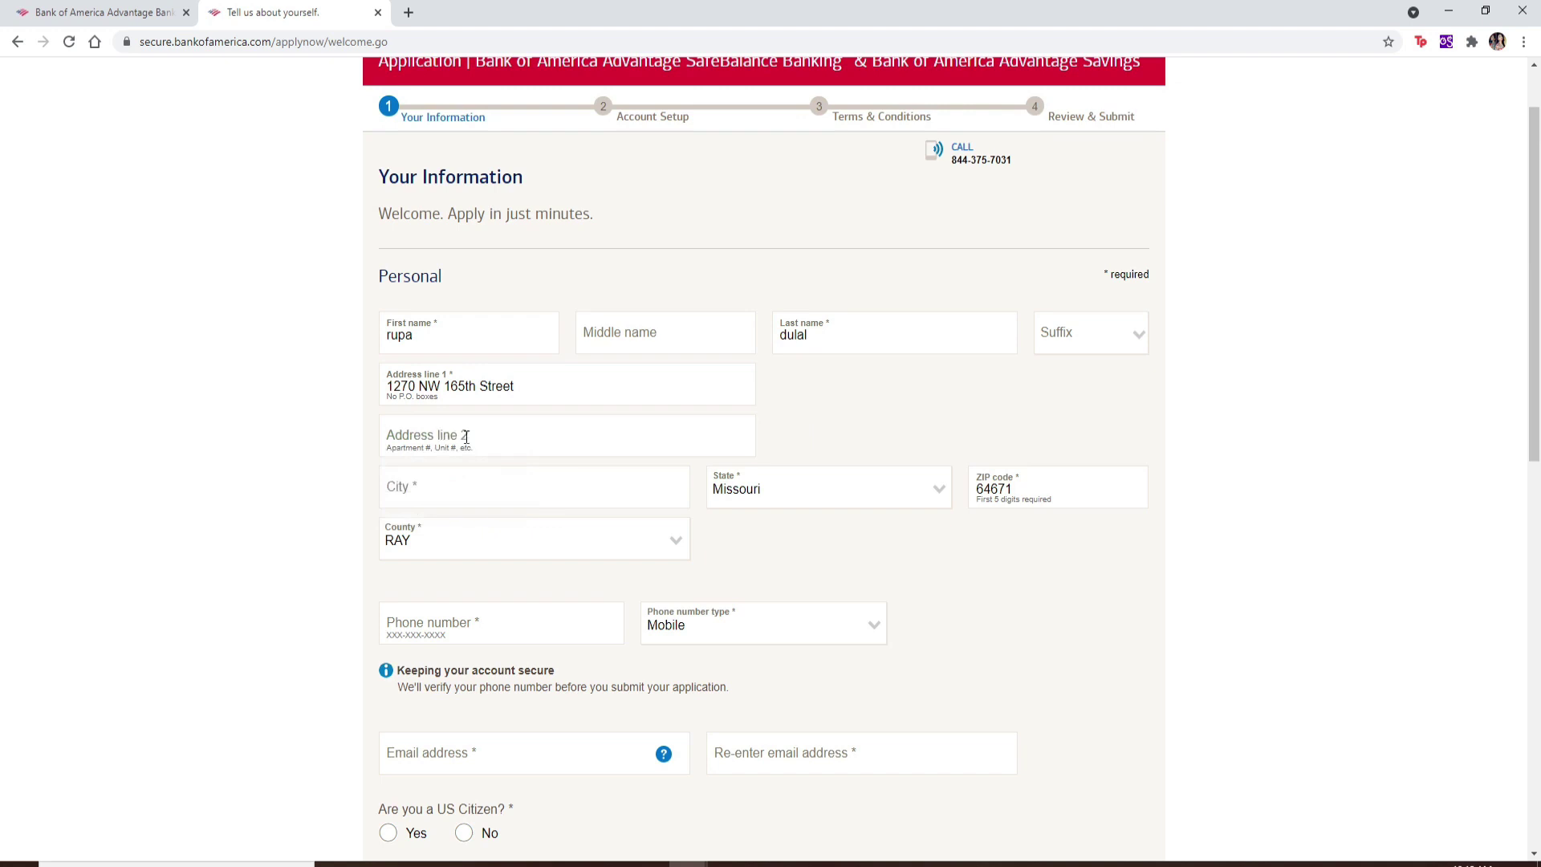
left_click(458, 487)
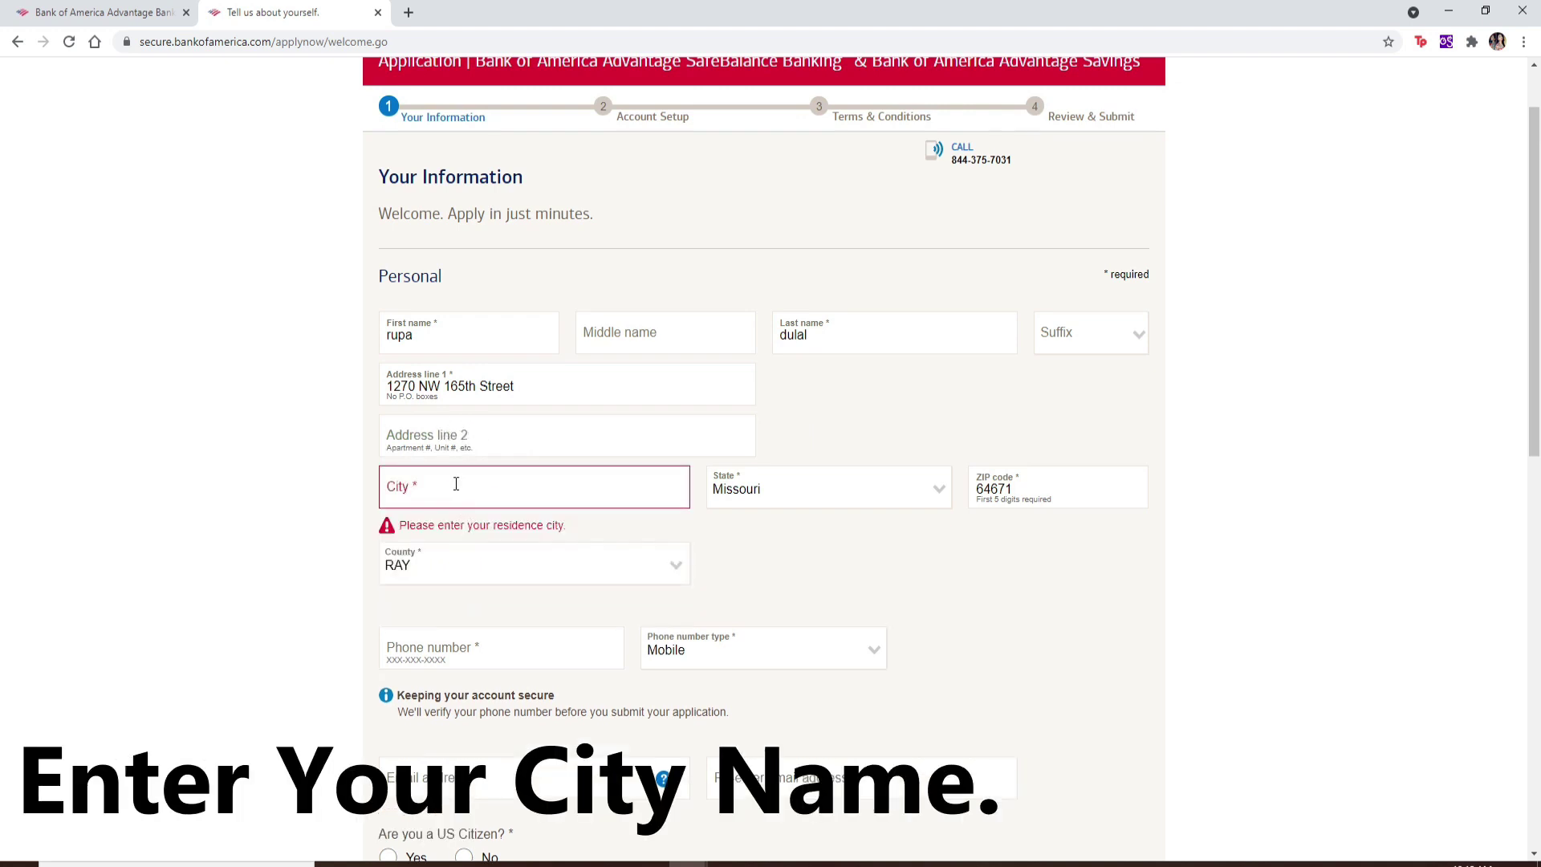
left_click(456, 484)
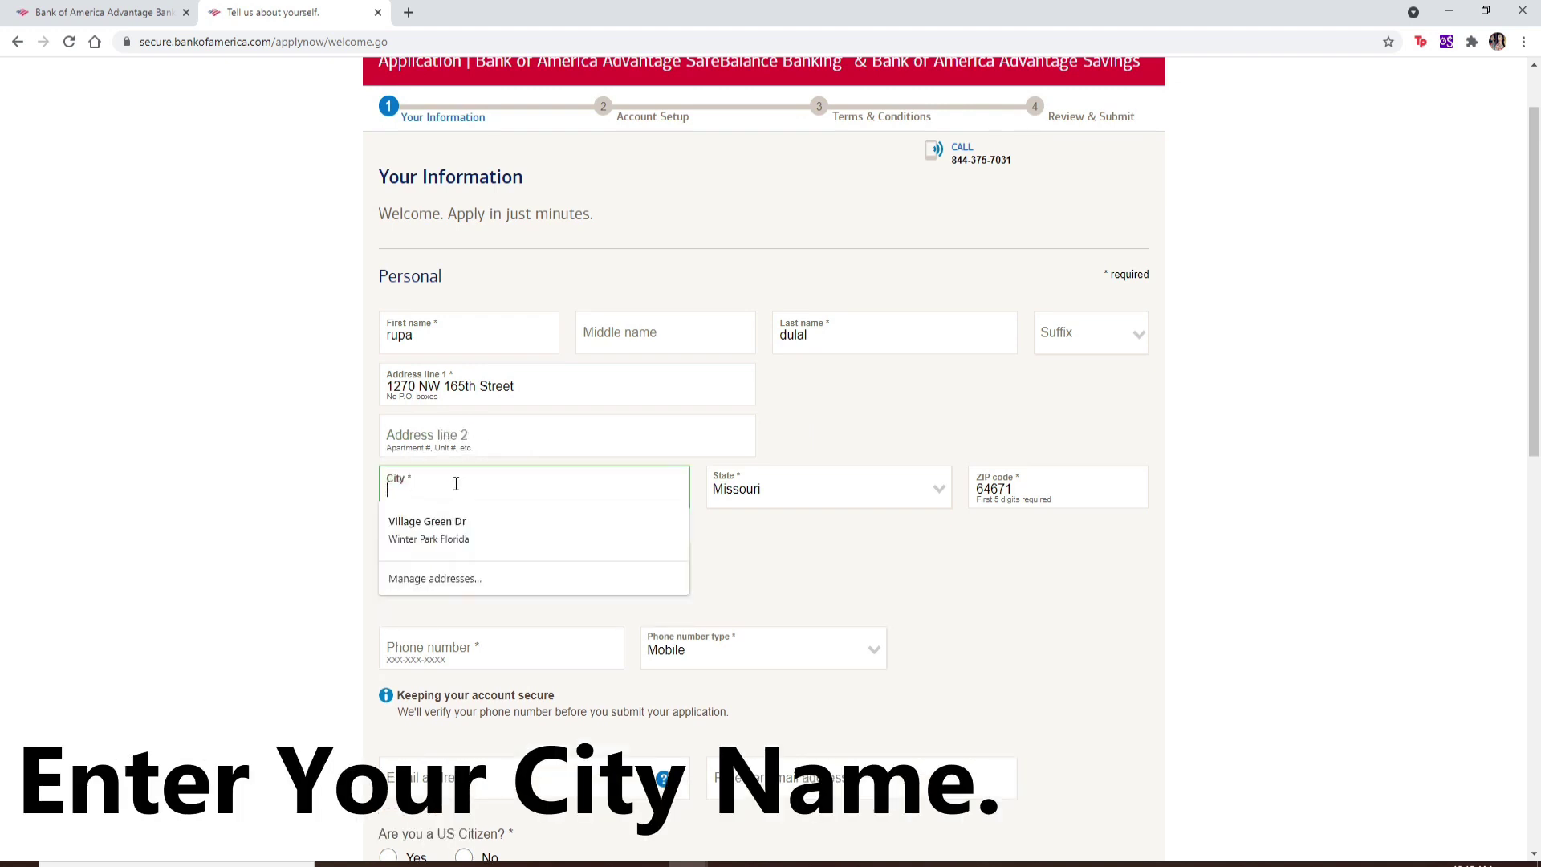
type("Miami")
key("Tab")
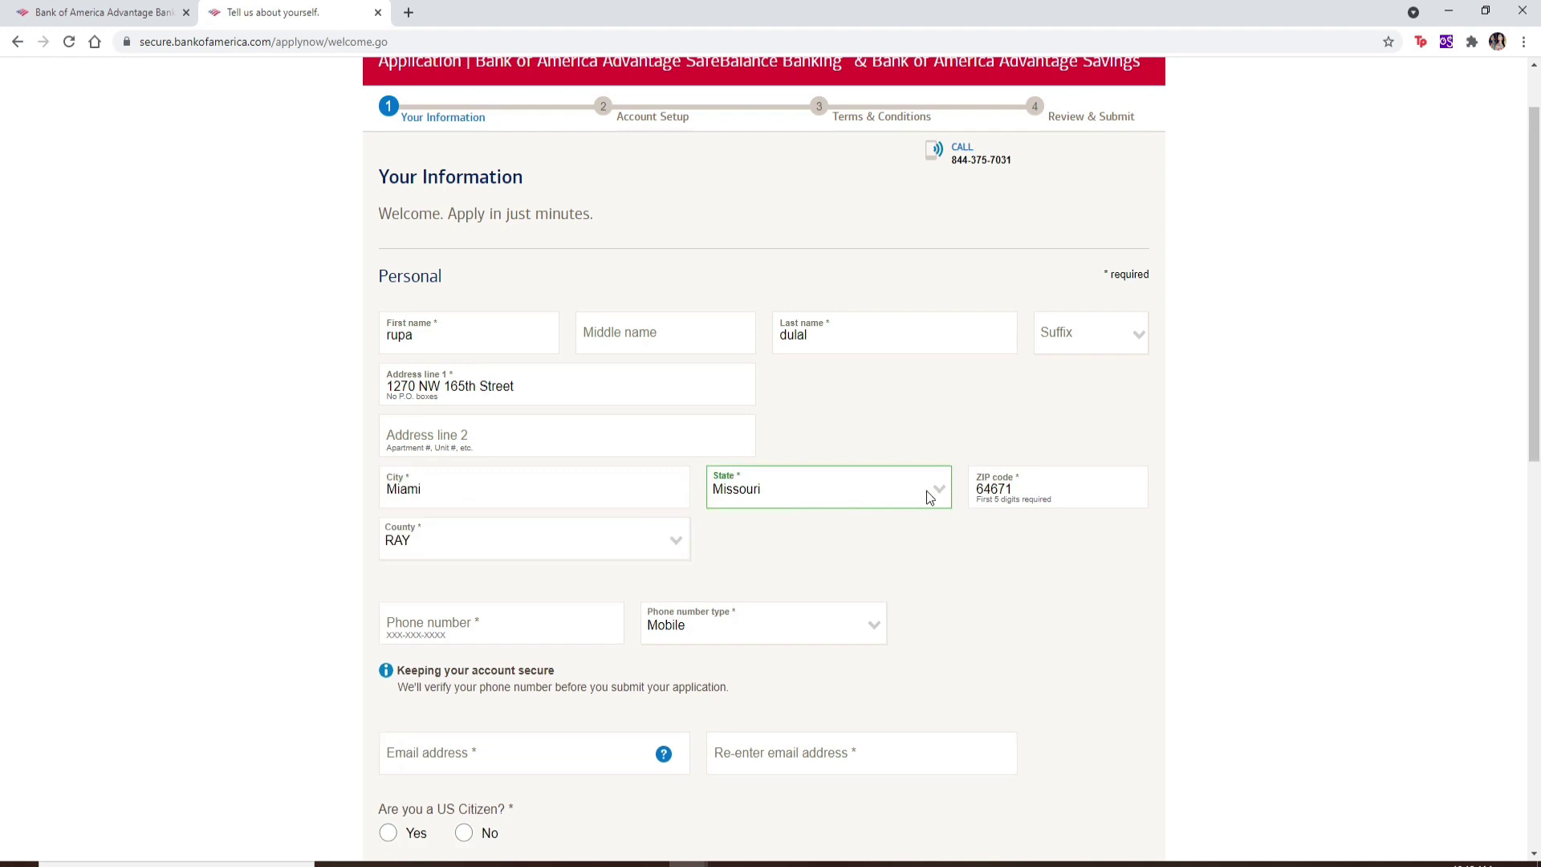
Step: Fill the phone number from a saved entry and keep Mobile as its type
scroll(507, 532, "down", 2)
left_click(492, 460)
left_click(486, 493)
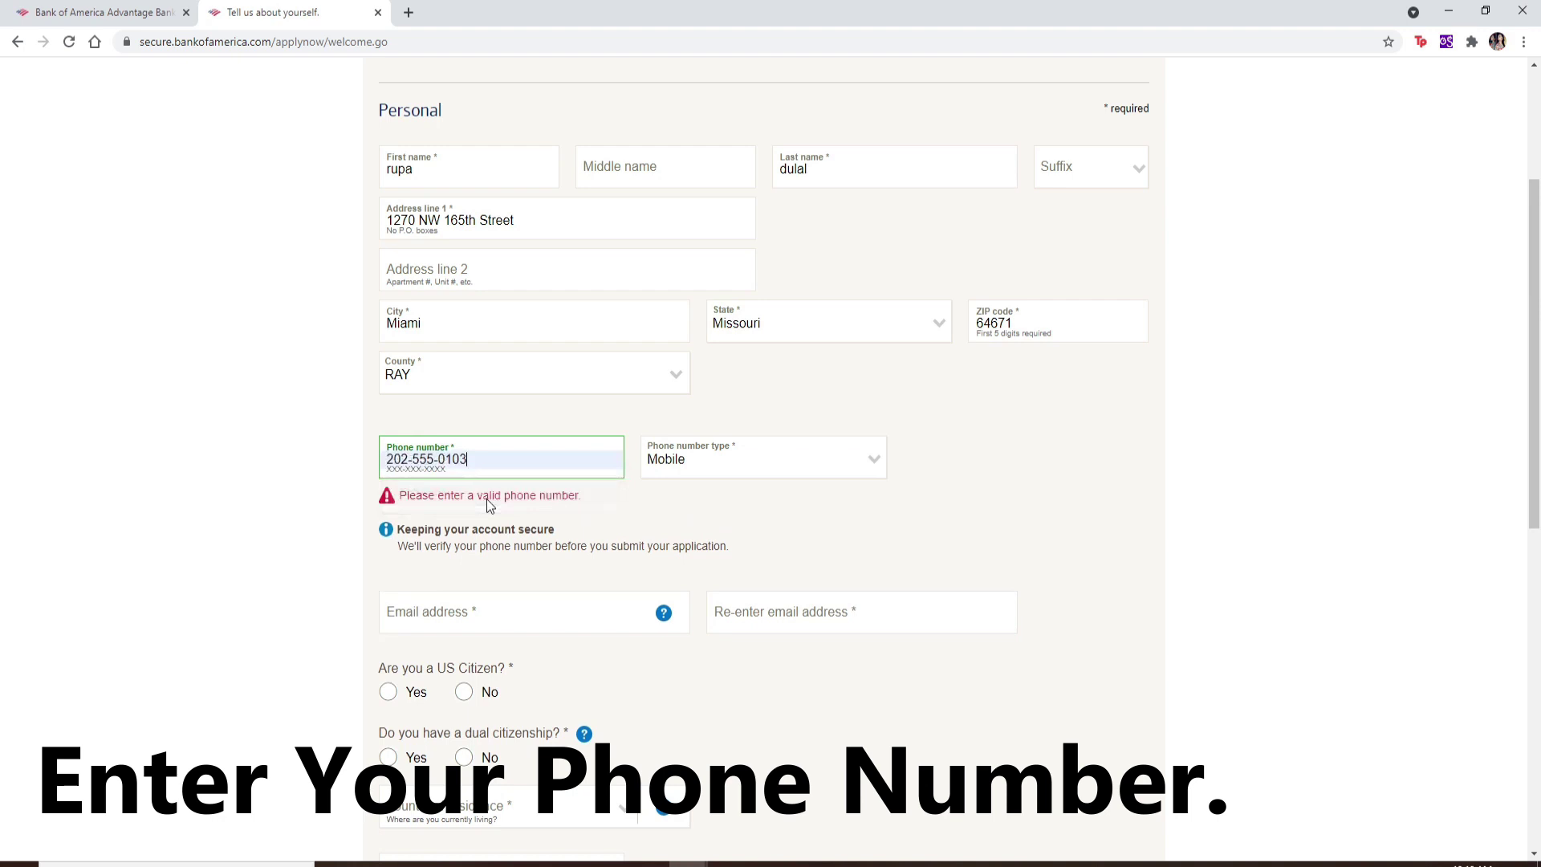
left_click(880, 462)
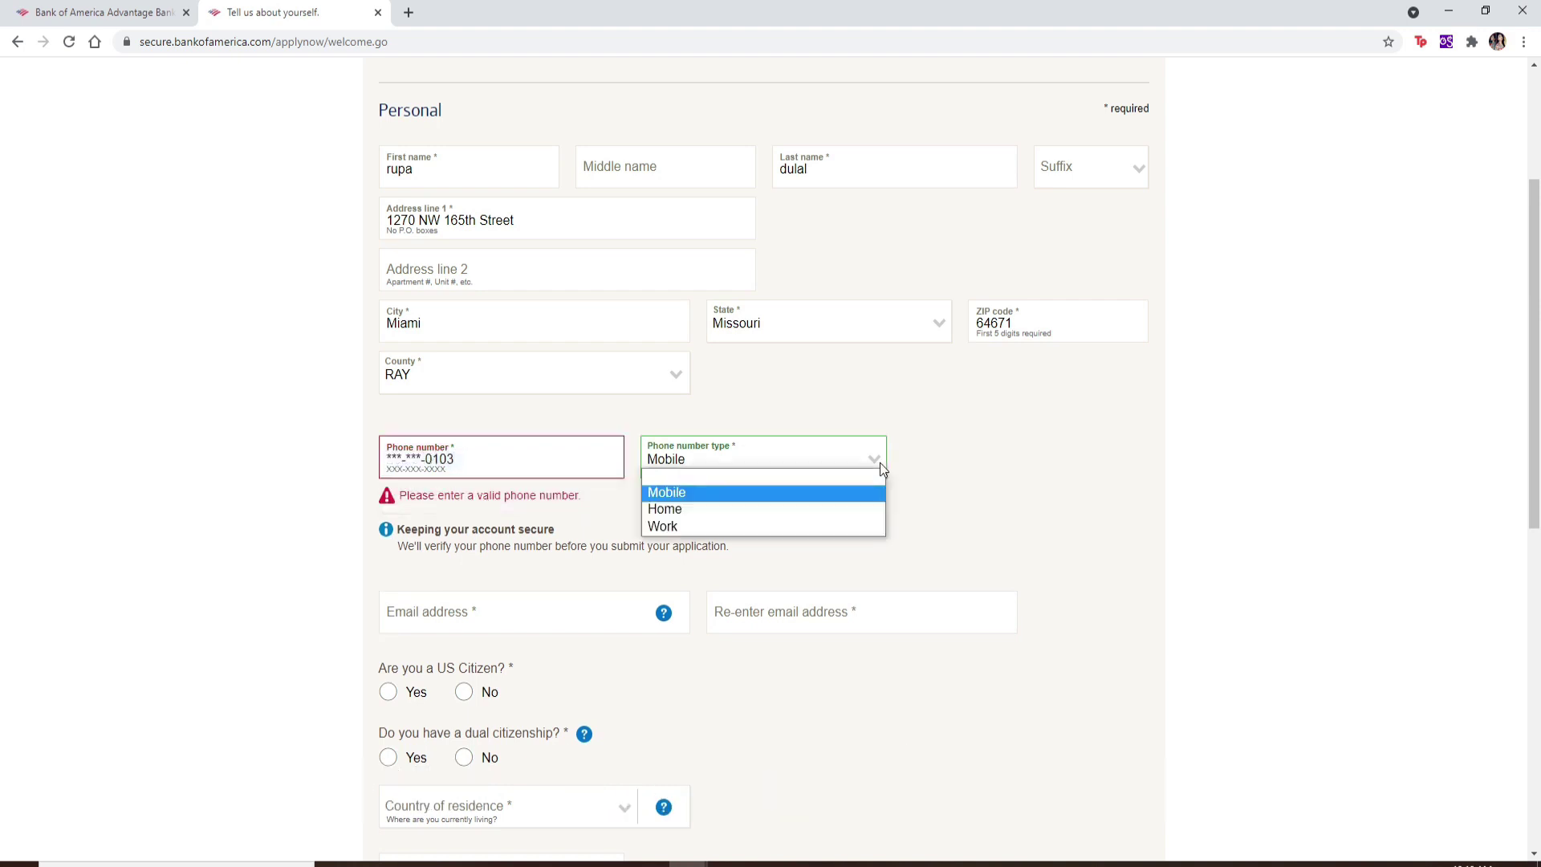
left_click(711, 494)
scroll(711, 493, "down", 5)
left_click(508, 199)
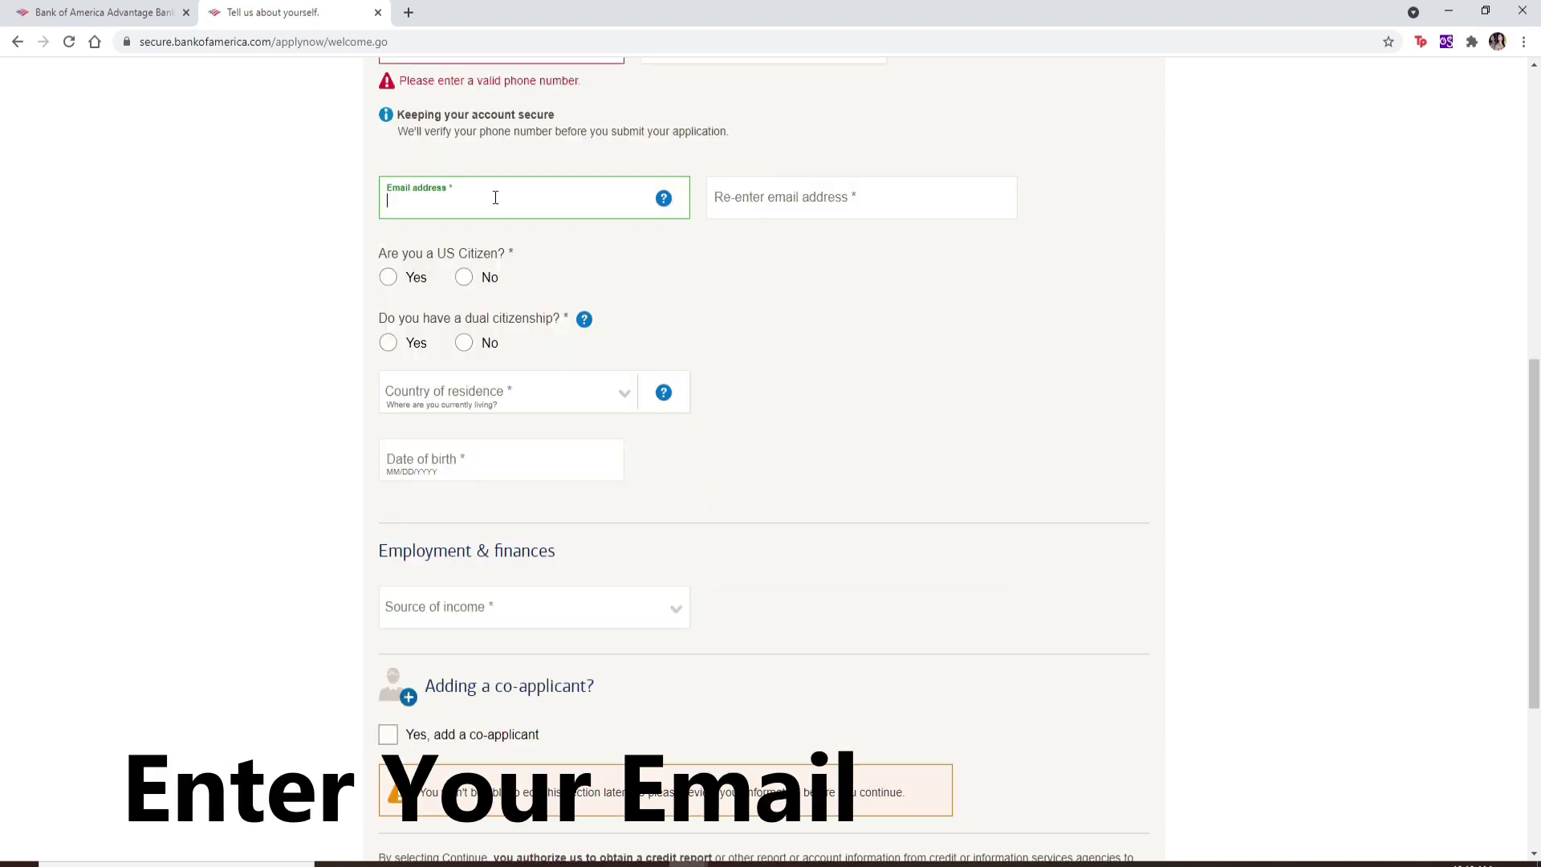
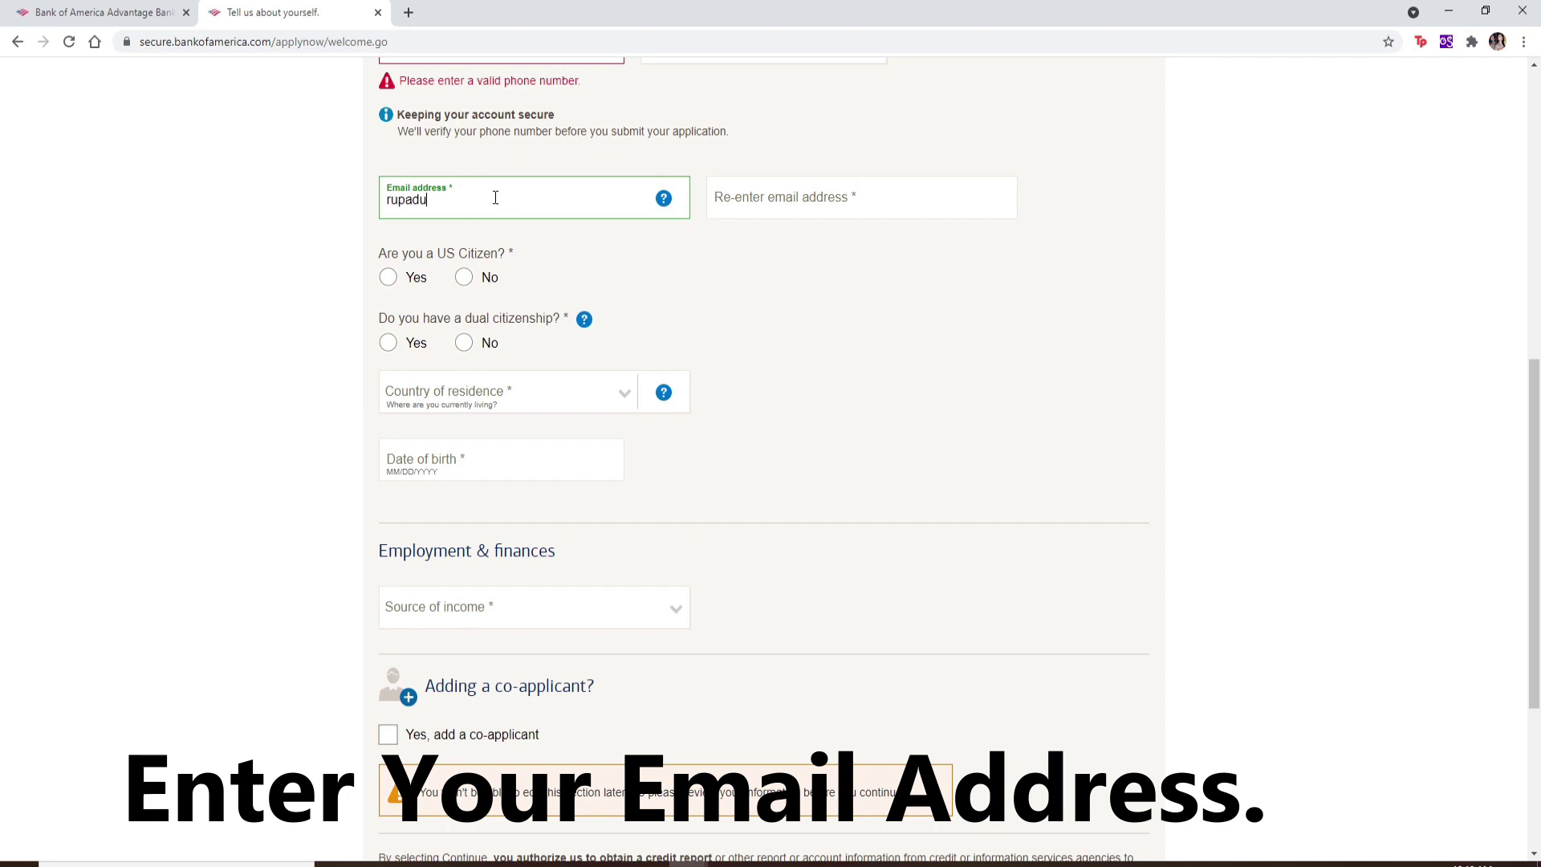
Step: Enter and confirm the applicant's email address and answer Yes to US citizen
key("Tab")
key("Tab")
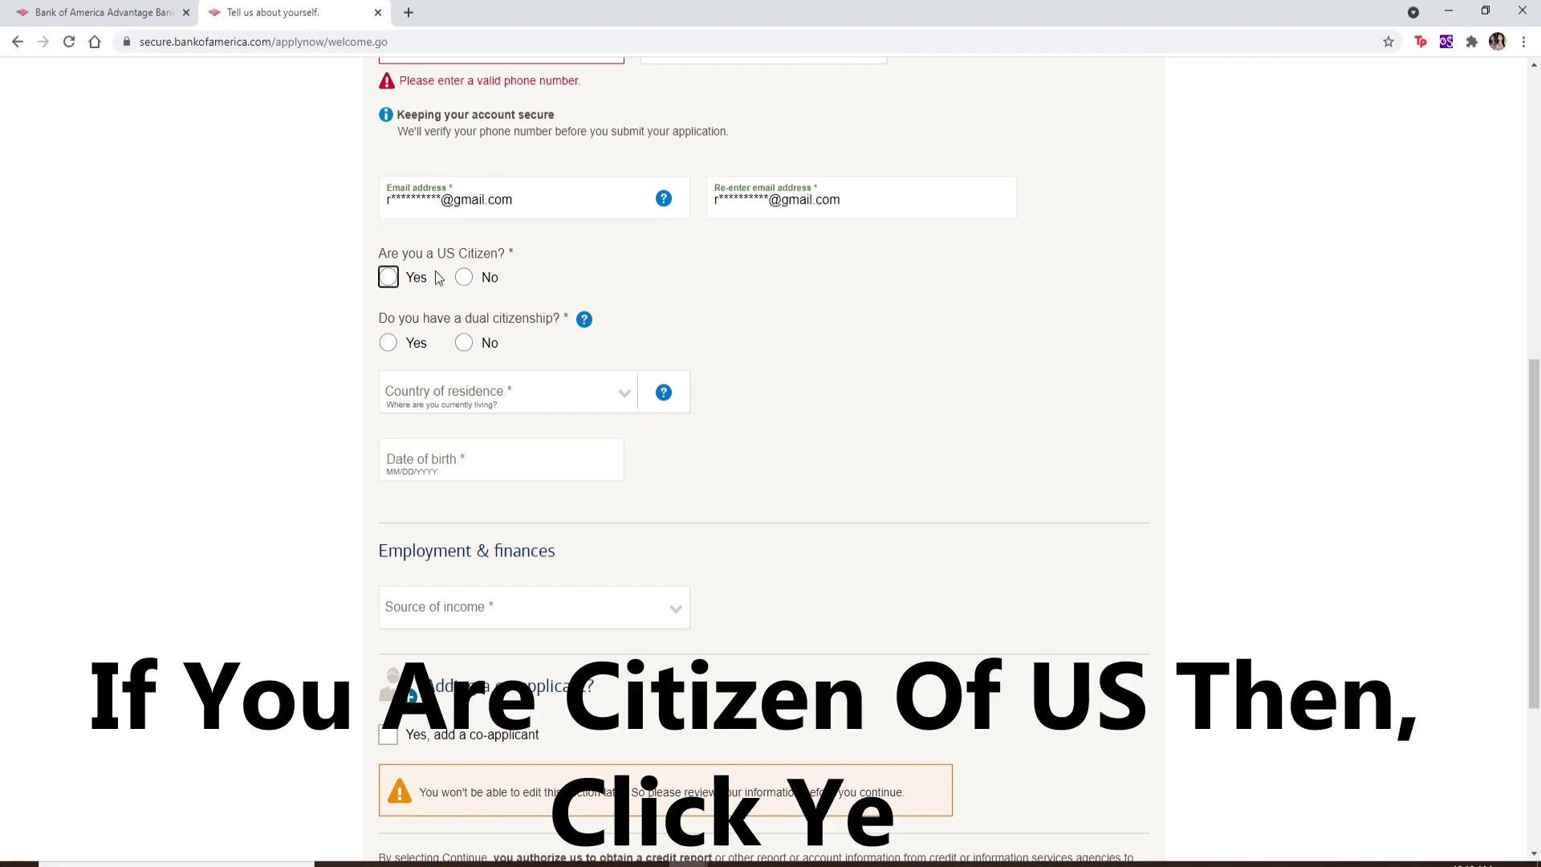
left_click(407, 281)
Step: Paste the Social Security number into both SSN fields
left_click(506, 326)
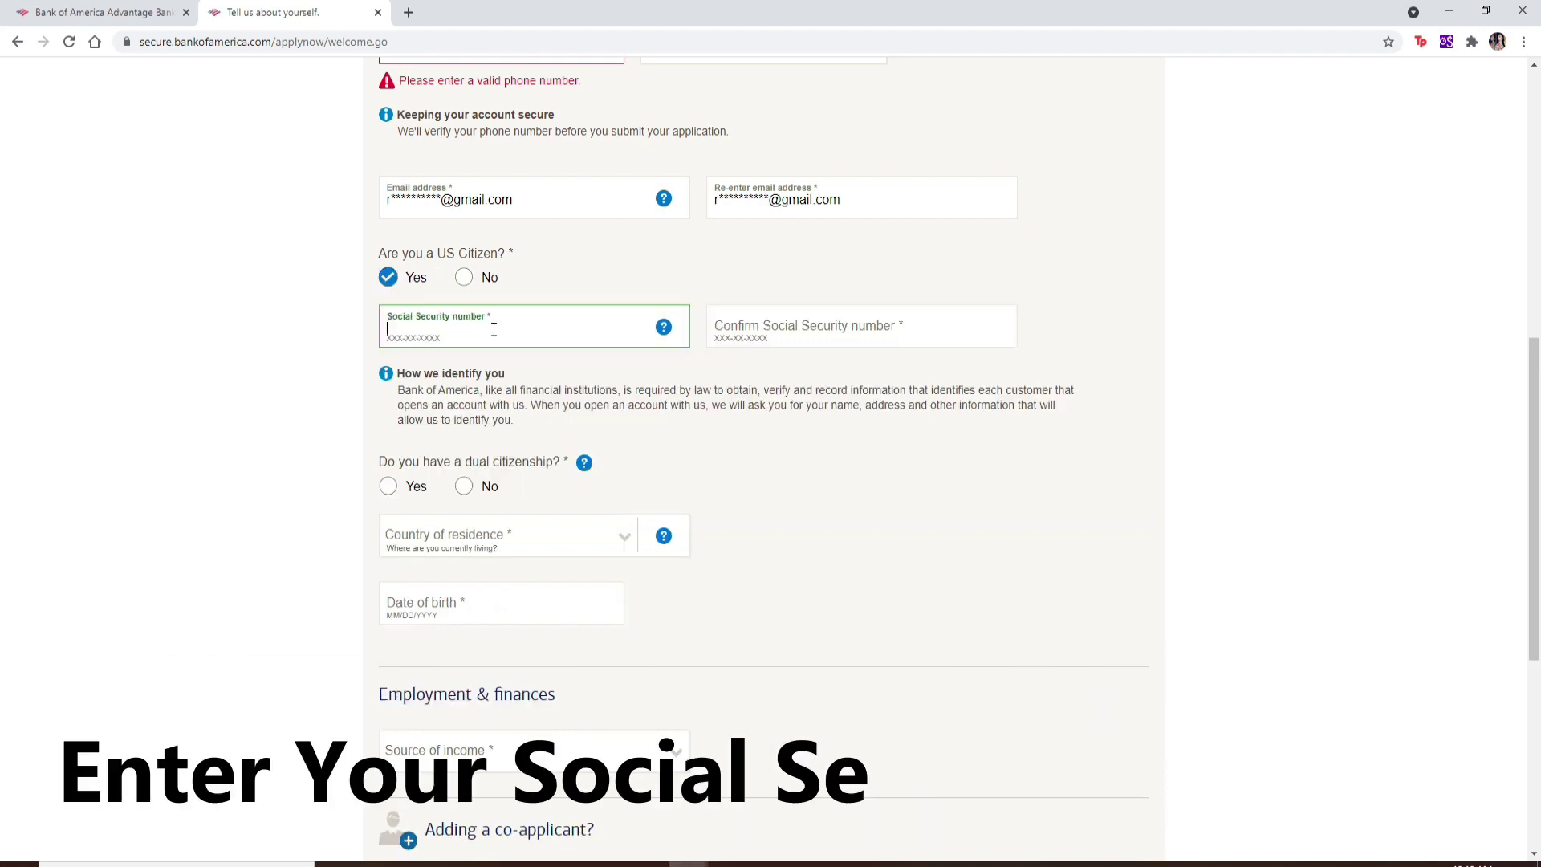
key("ctrl+v")
left_click(901, 324)
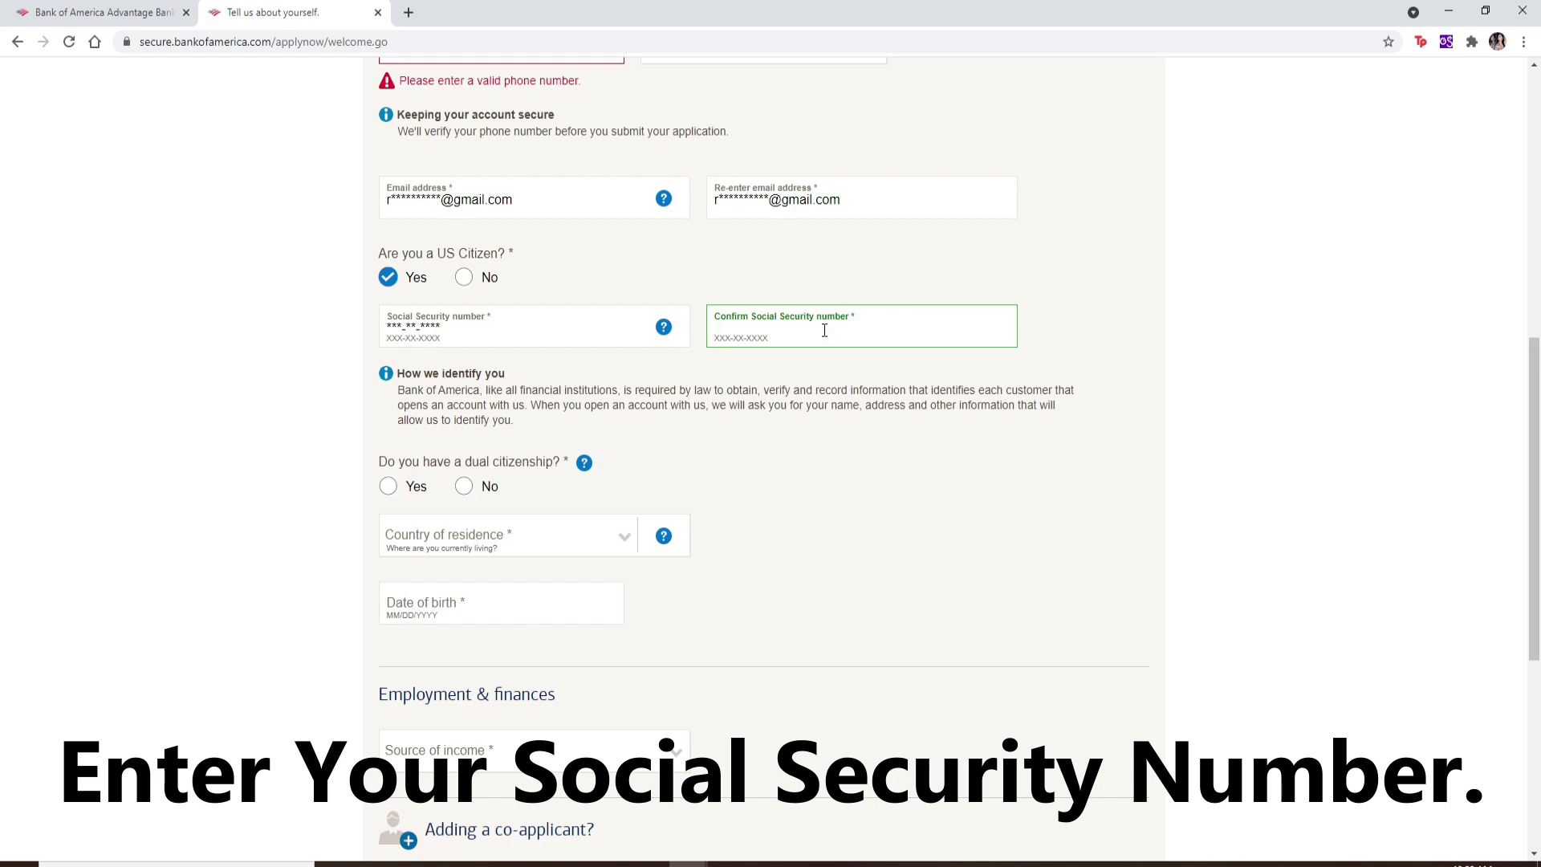
key("ctrl+v")
left_click(529, 396)
Step: Answer No to dual citizenship and choose United States as country of residence
scroll(455, 424, "down", 1)
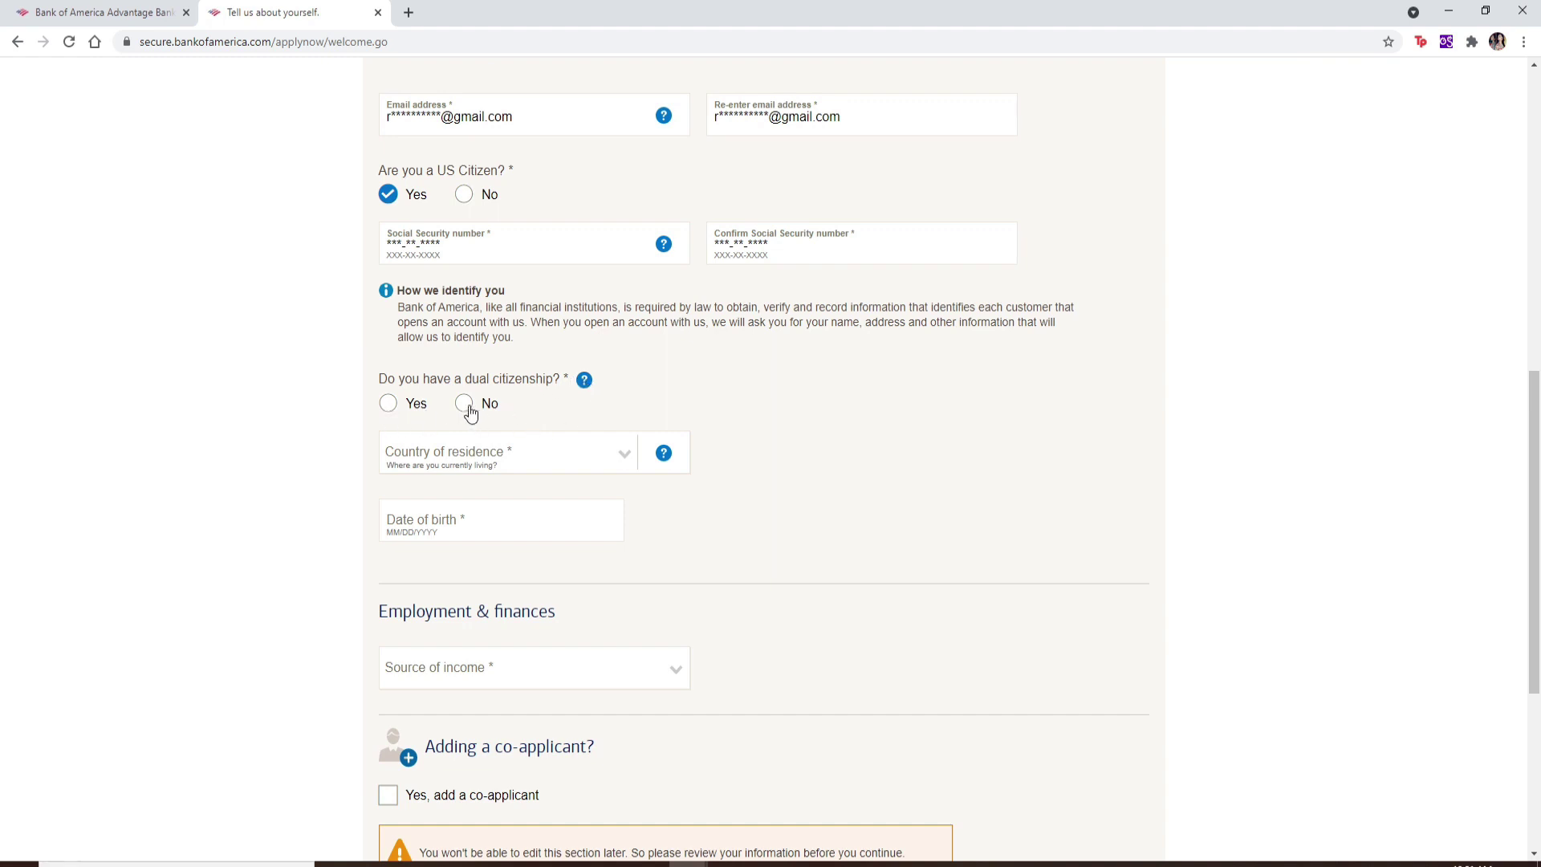
left_click(389, 405)
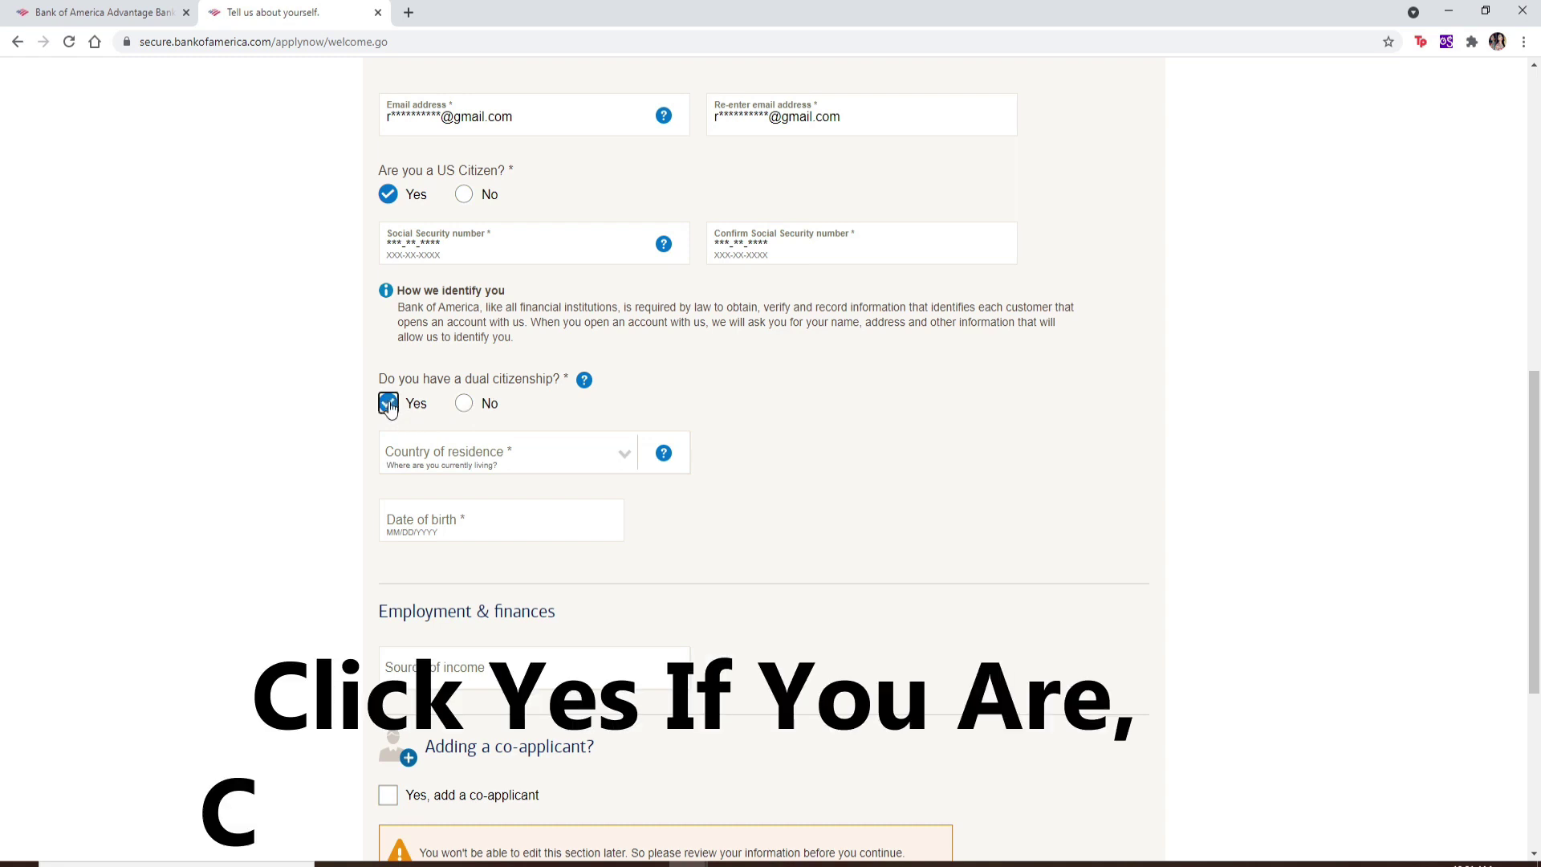
left_click(465, 405)
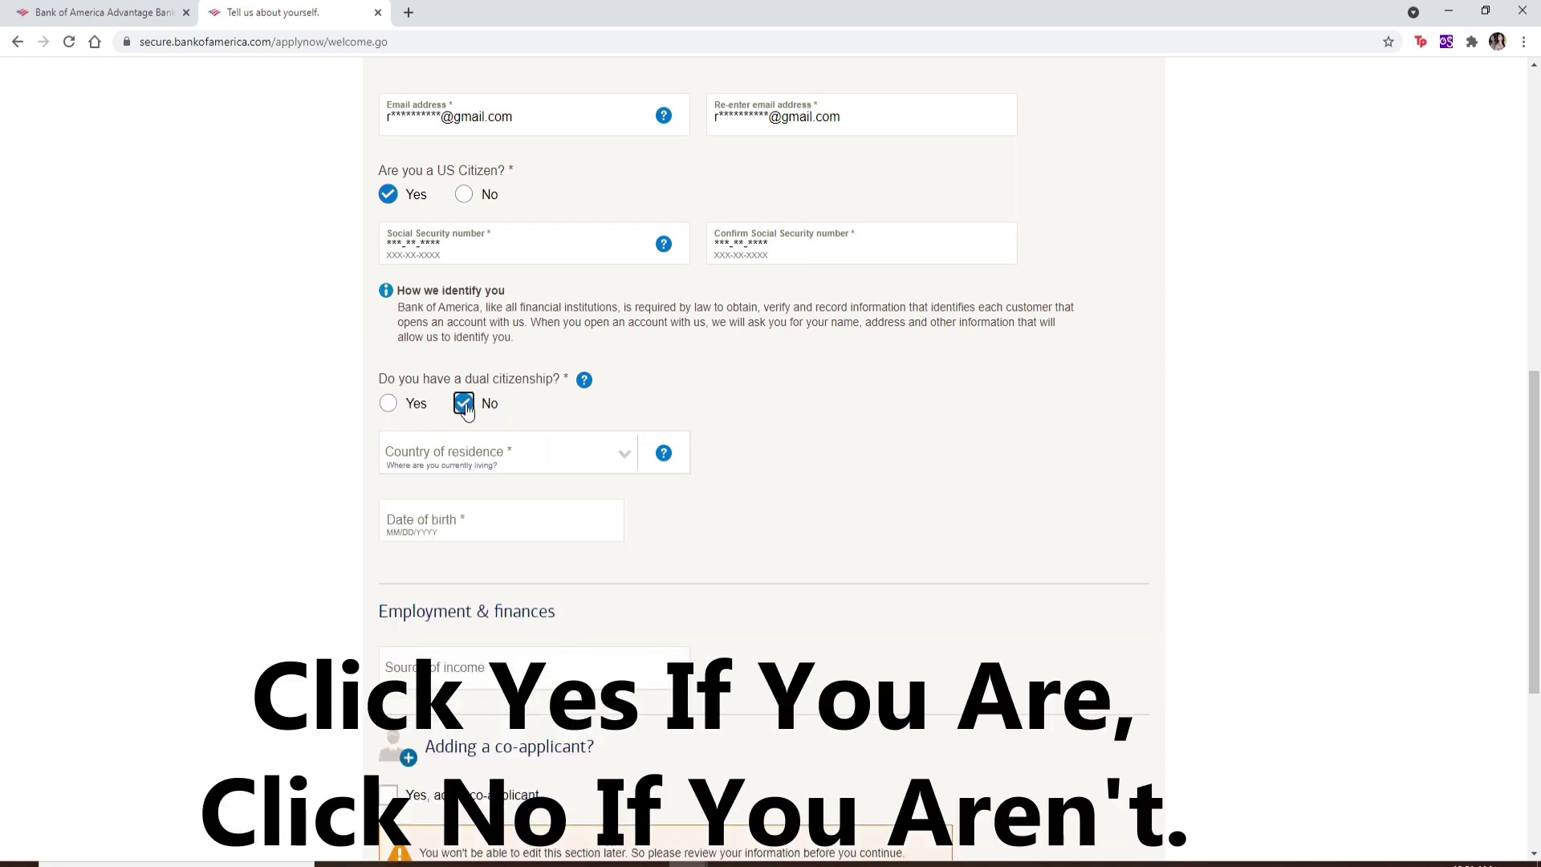
left_click(622, 456)
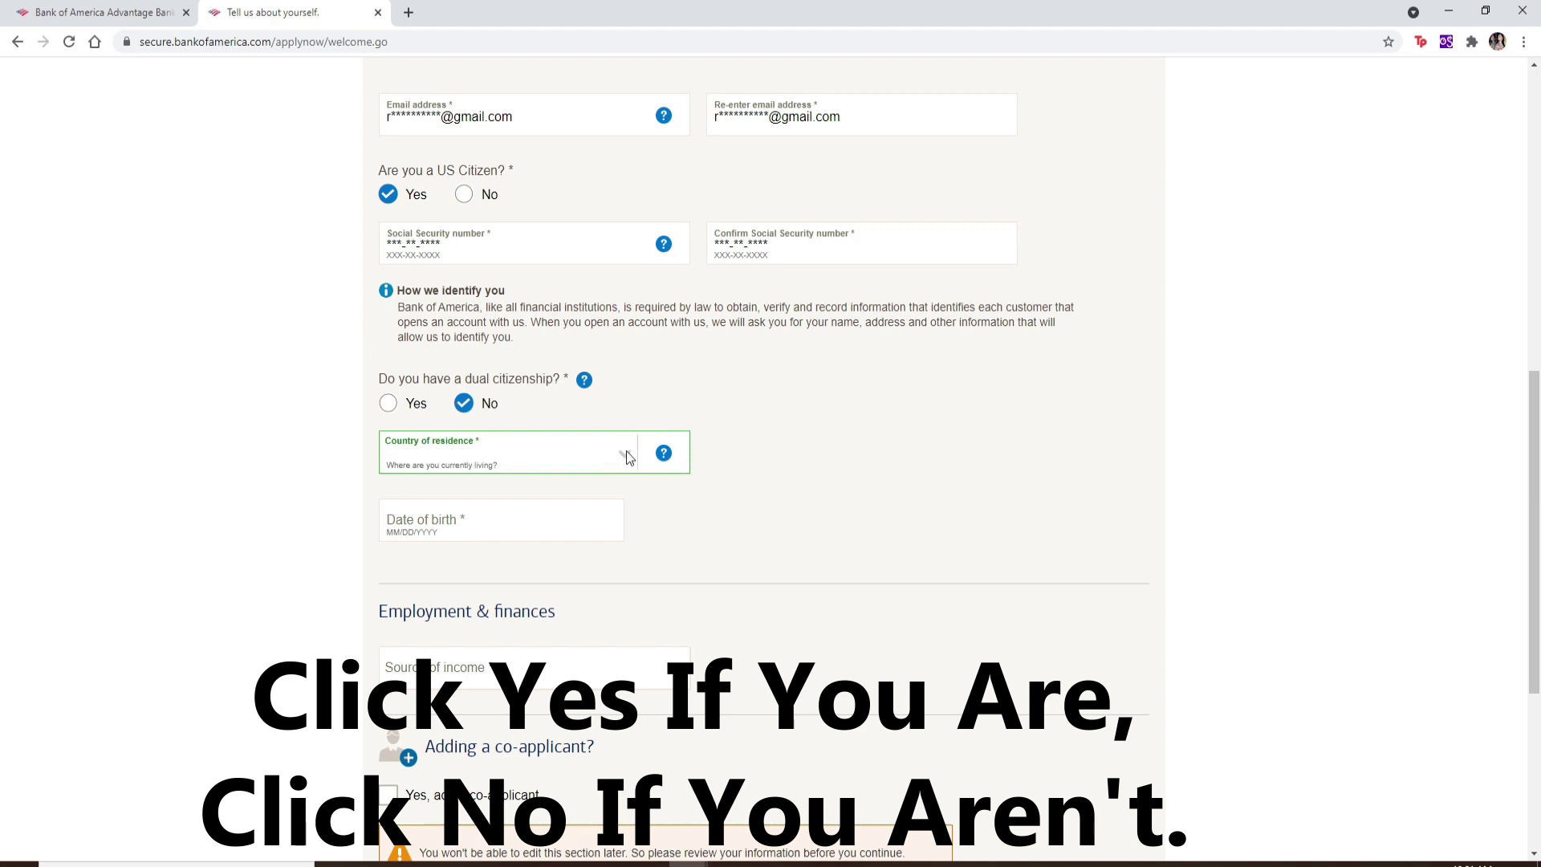
left_click(629, 457)
left_click(543, 486)
left_click(501, 526)
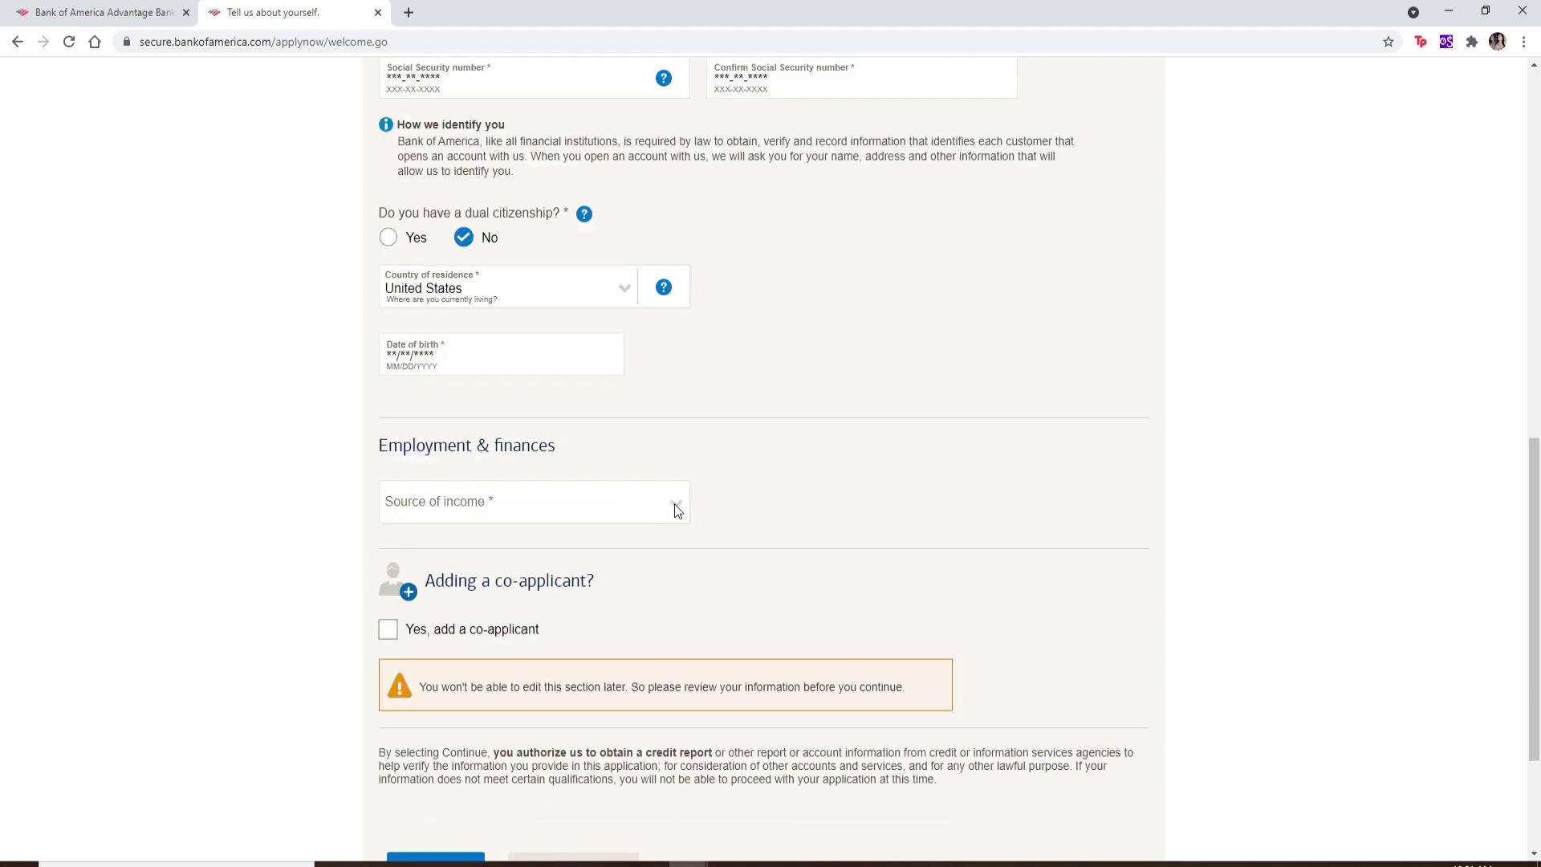
Step: Choose Inheritance or Trust as the source of income, leaving Homemaker as occupation
left_click(676, 506)
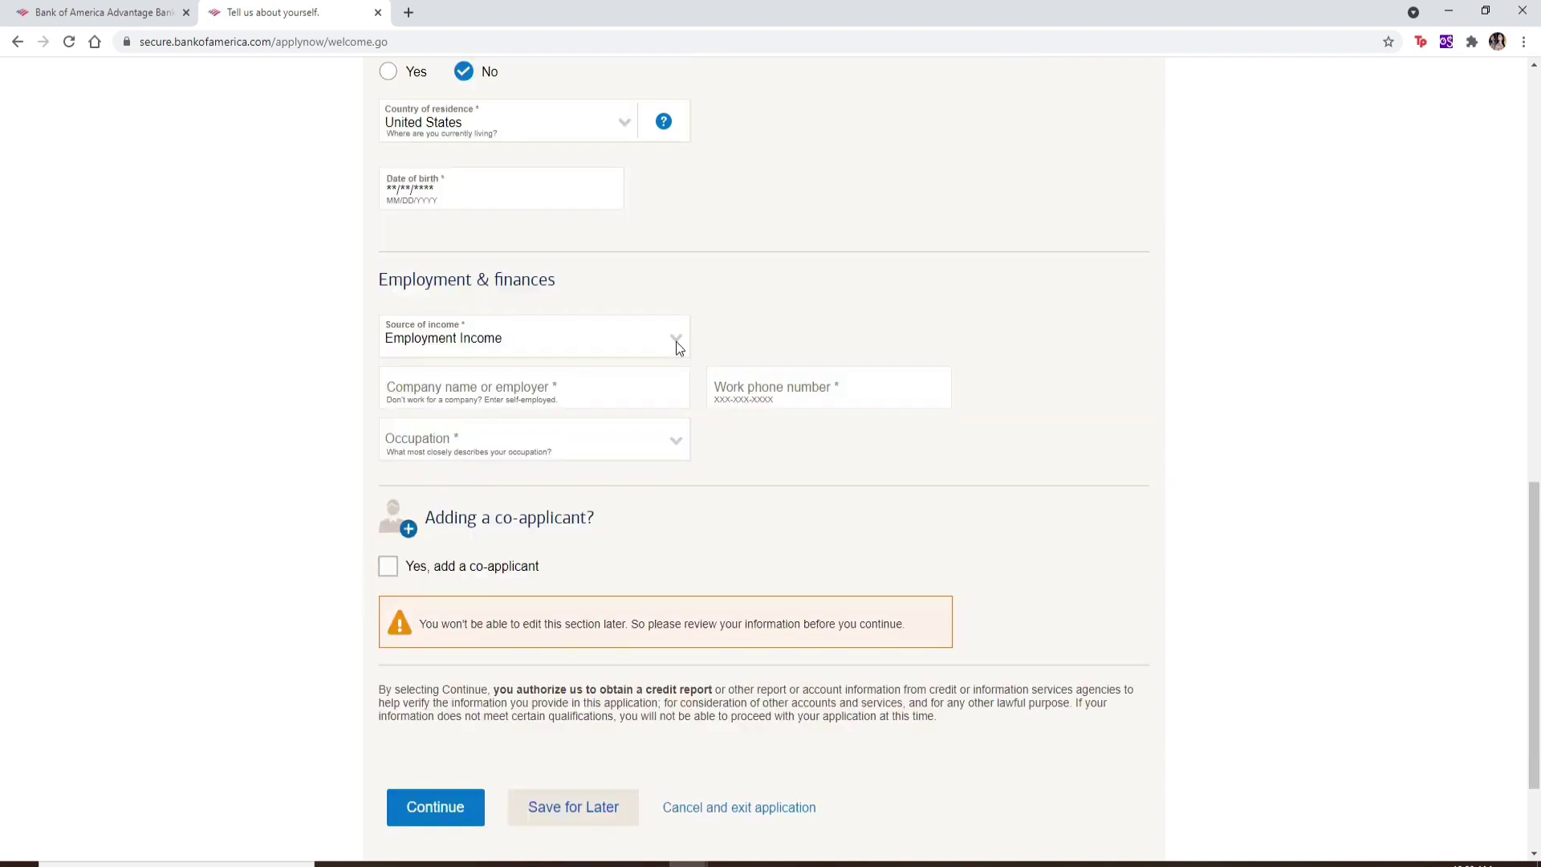
left_click(675, 341)
left_click(675, 339)
left_click(675, 338)
left_click(623, 385)
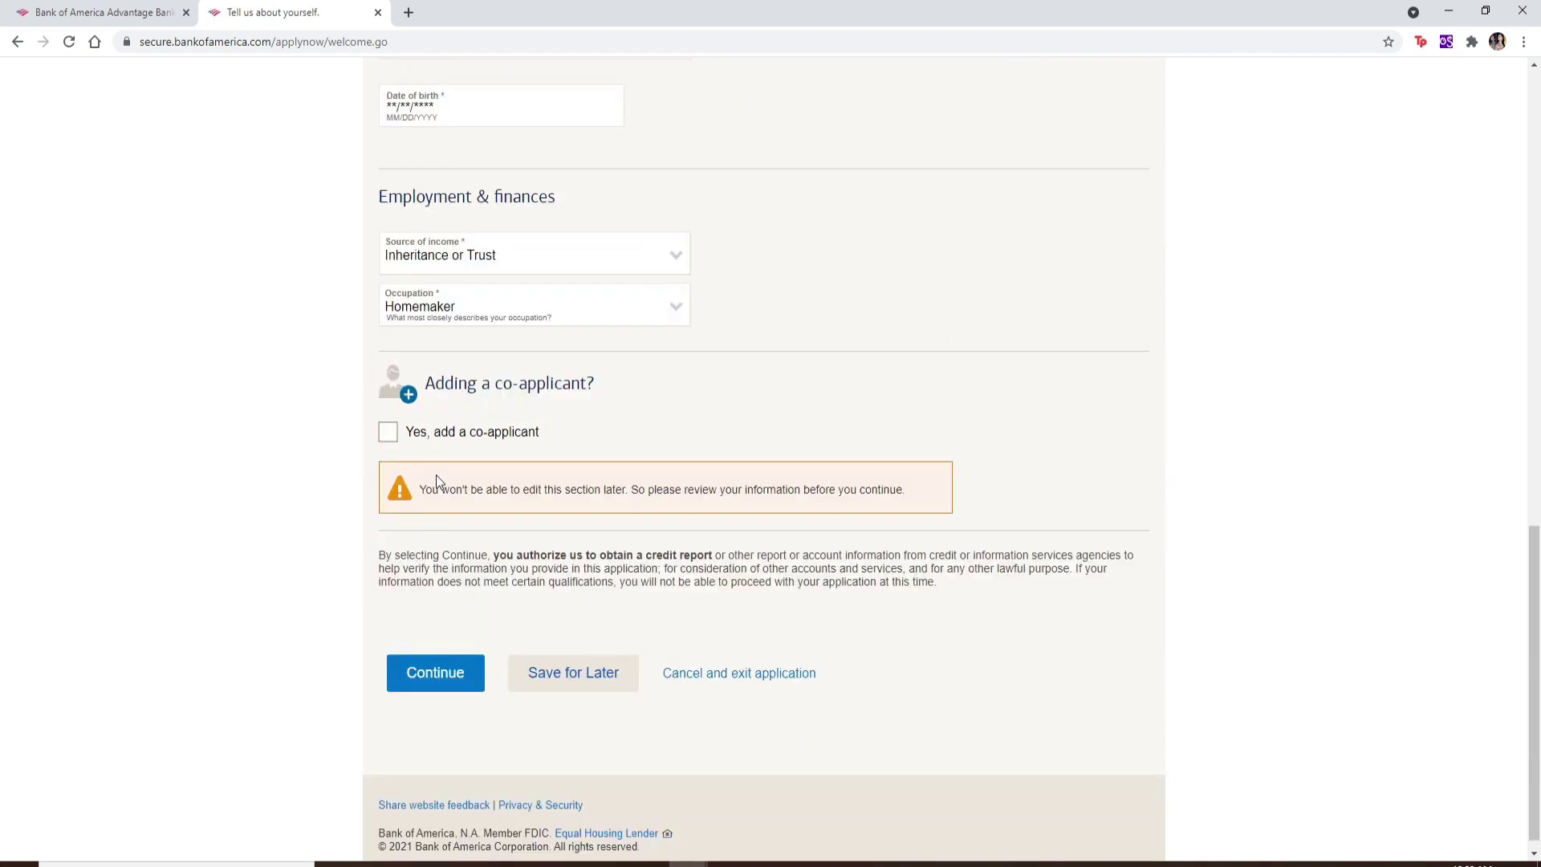
Step: Add a co-applicant and enter the co-applicant's first and last name
left_click(389, 438)
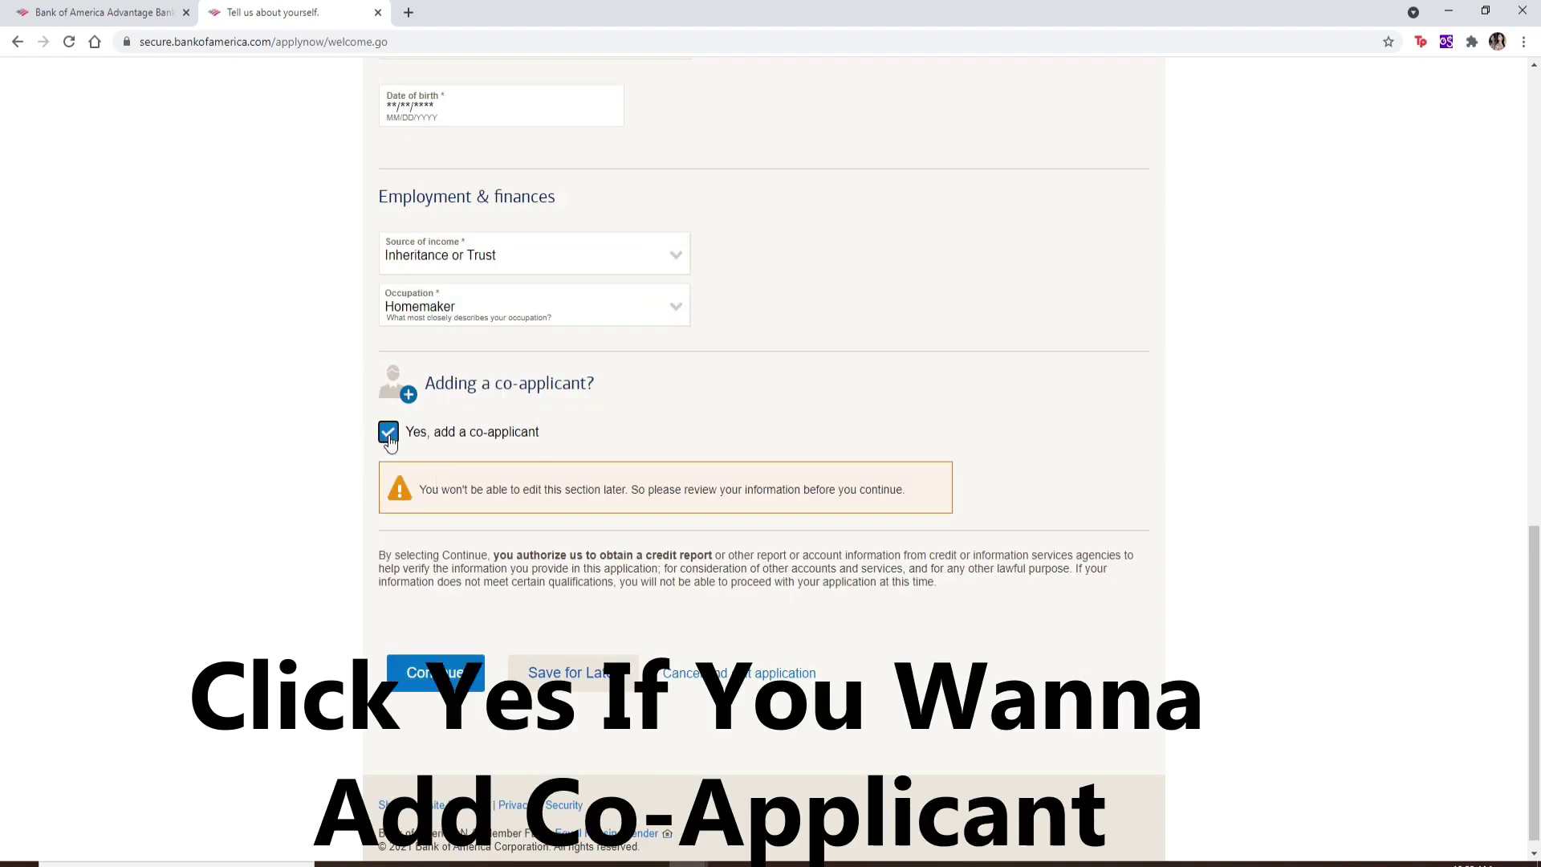
left_click(481, 558)
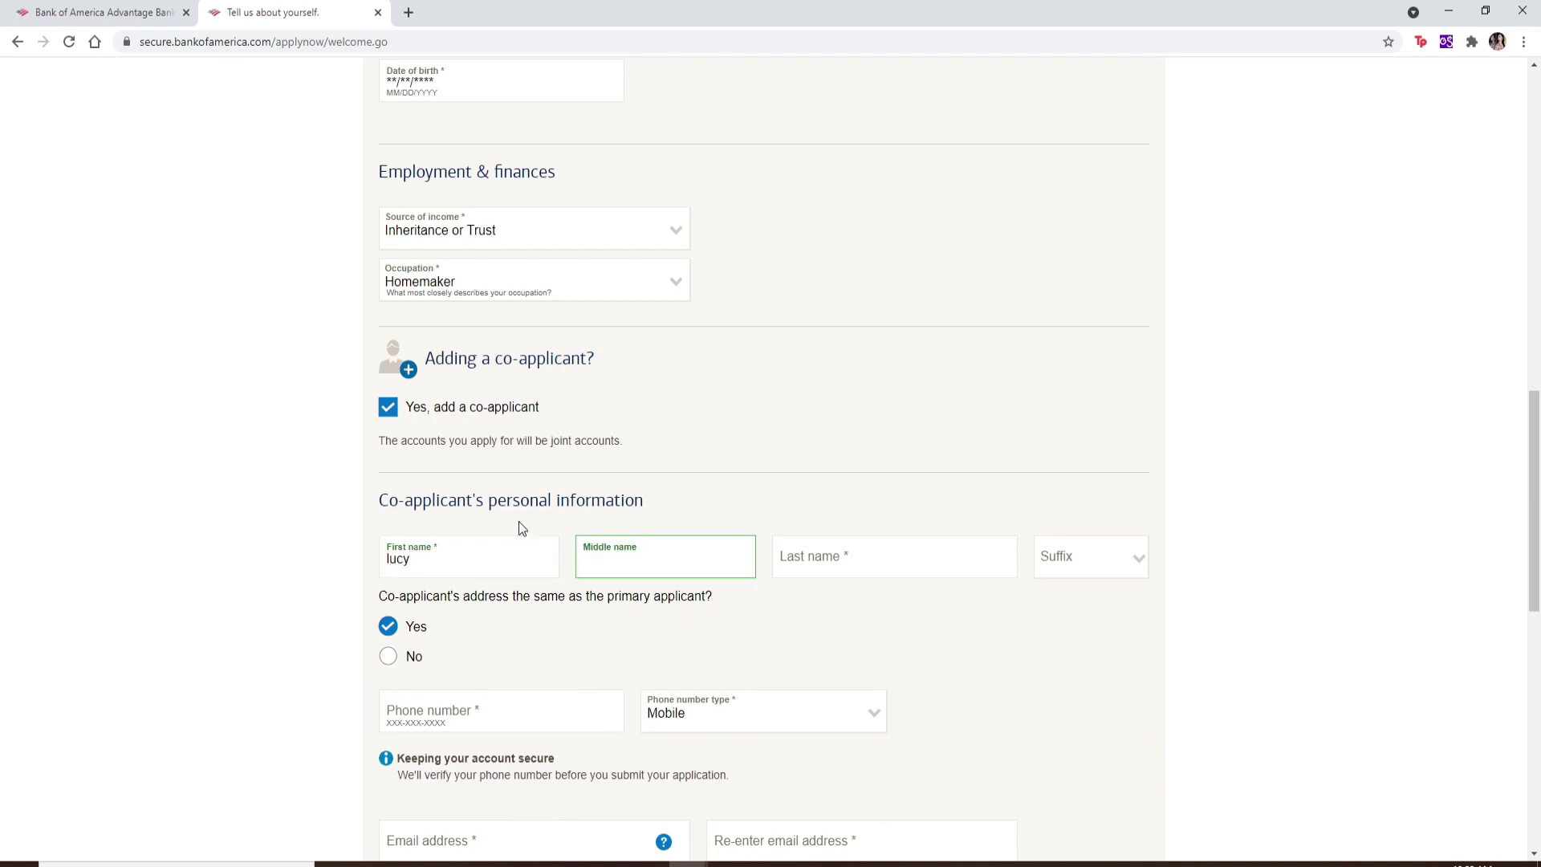
key("Tab")
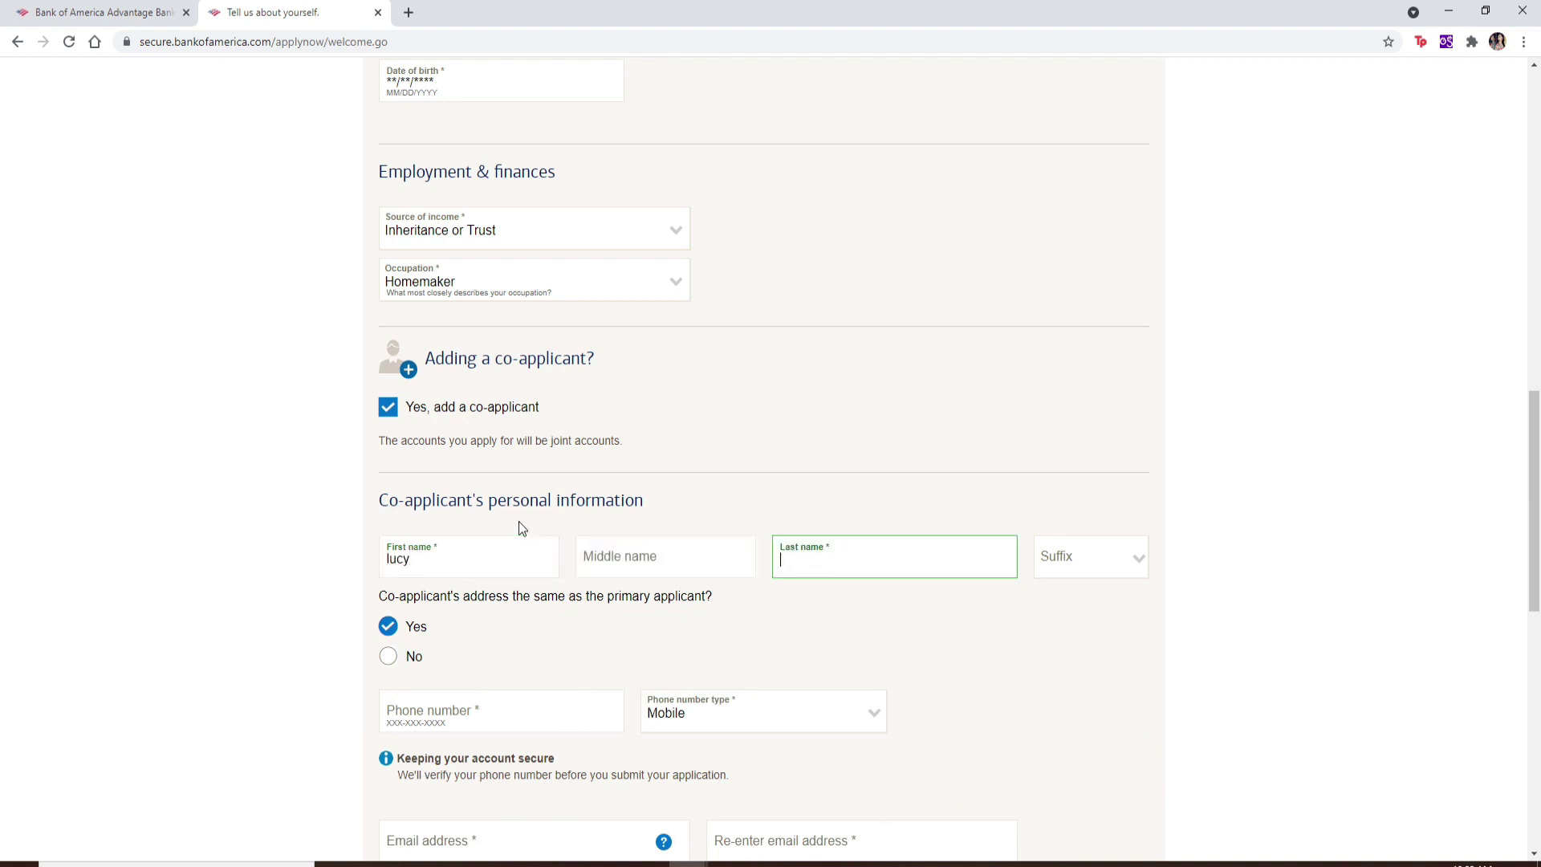
scroll(519, 527, "down", 2)
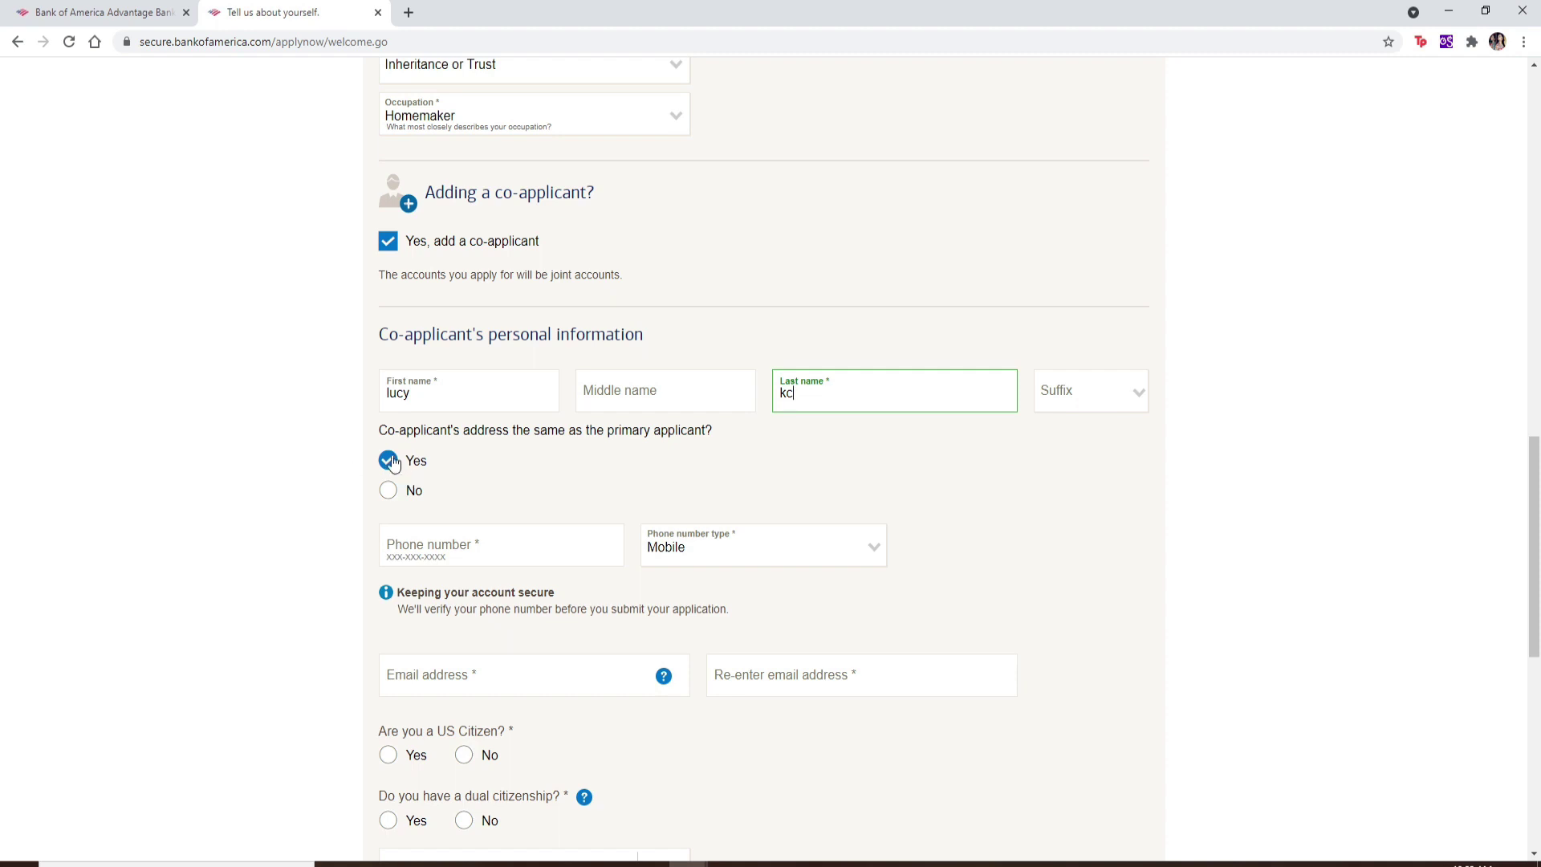
Step: Give the co-applicant the applicant's address and a saved phone number of type Mobile
left_click(389, 493)
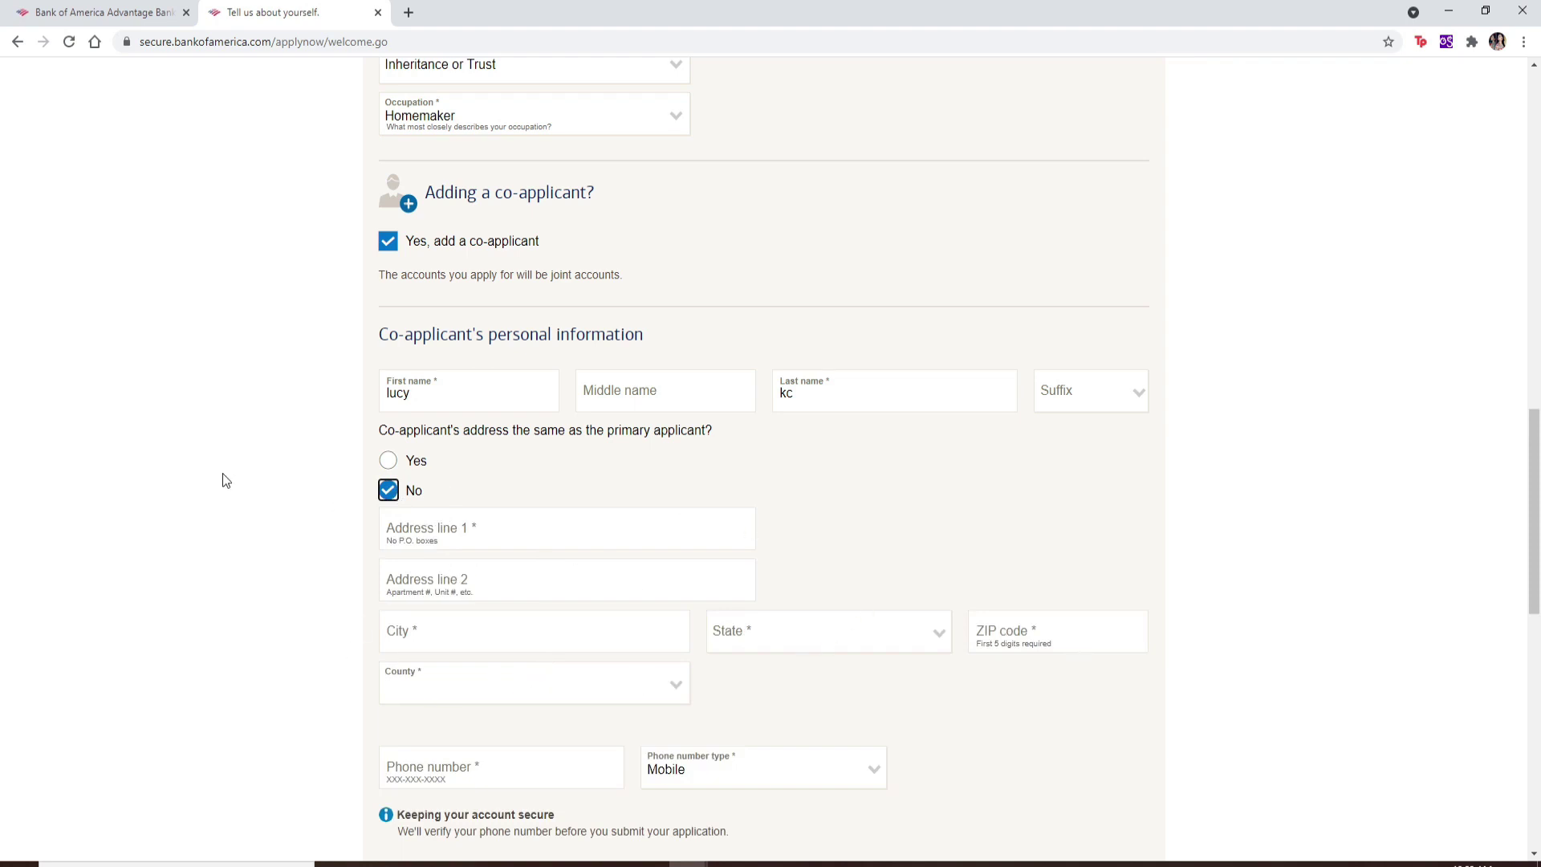
left_click(388, 462)
left_click(499, 543)
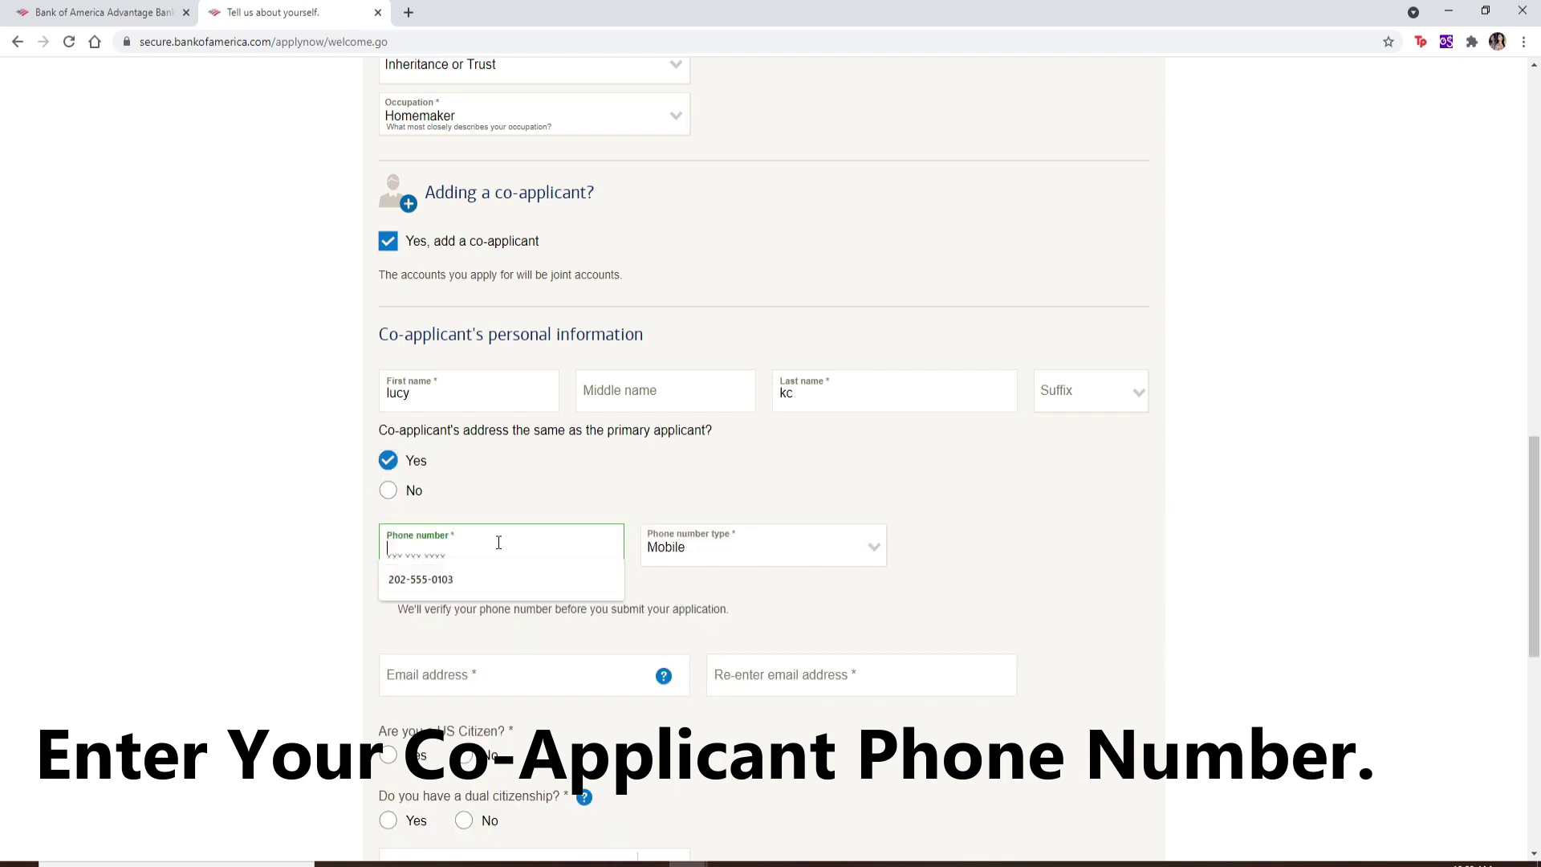
left_click(463, 578)
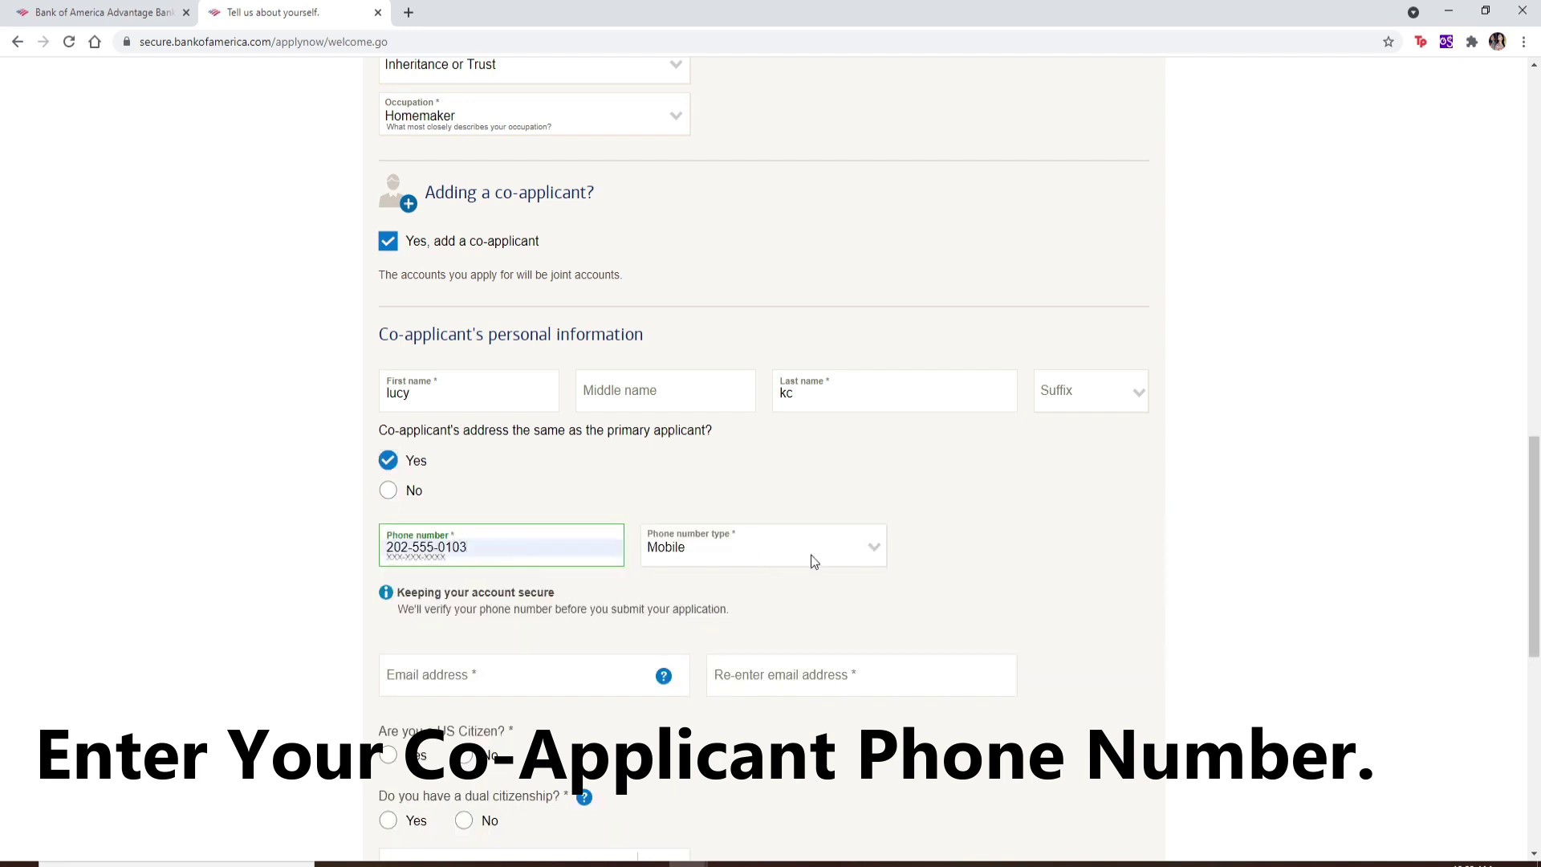
left_click(873, 548)
left_click(814, 589)
scroll(815, 591, "down", 7)
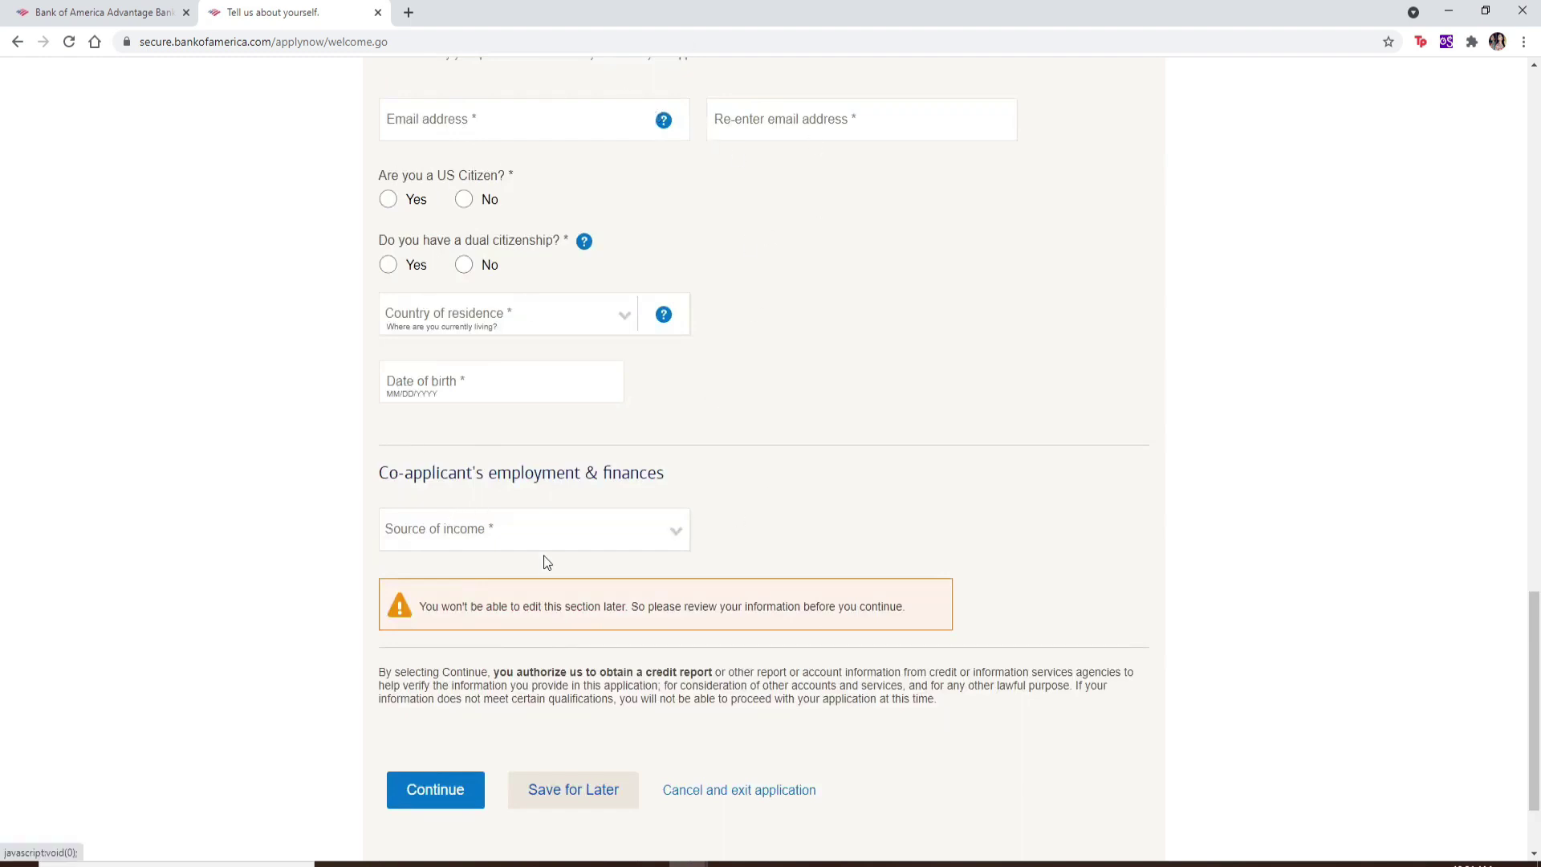
Step: Scroll down to the Continue button at the bottom of the form
scroll(535, 535, "down", 2)
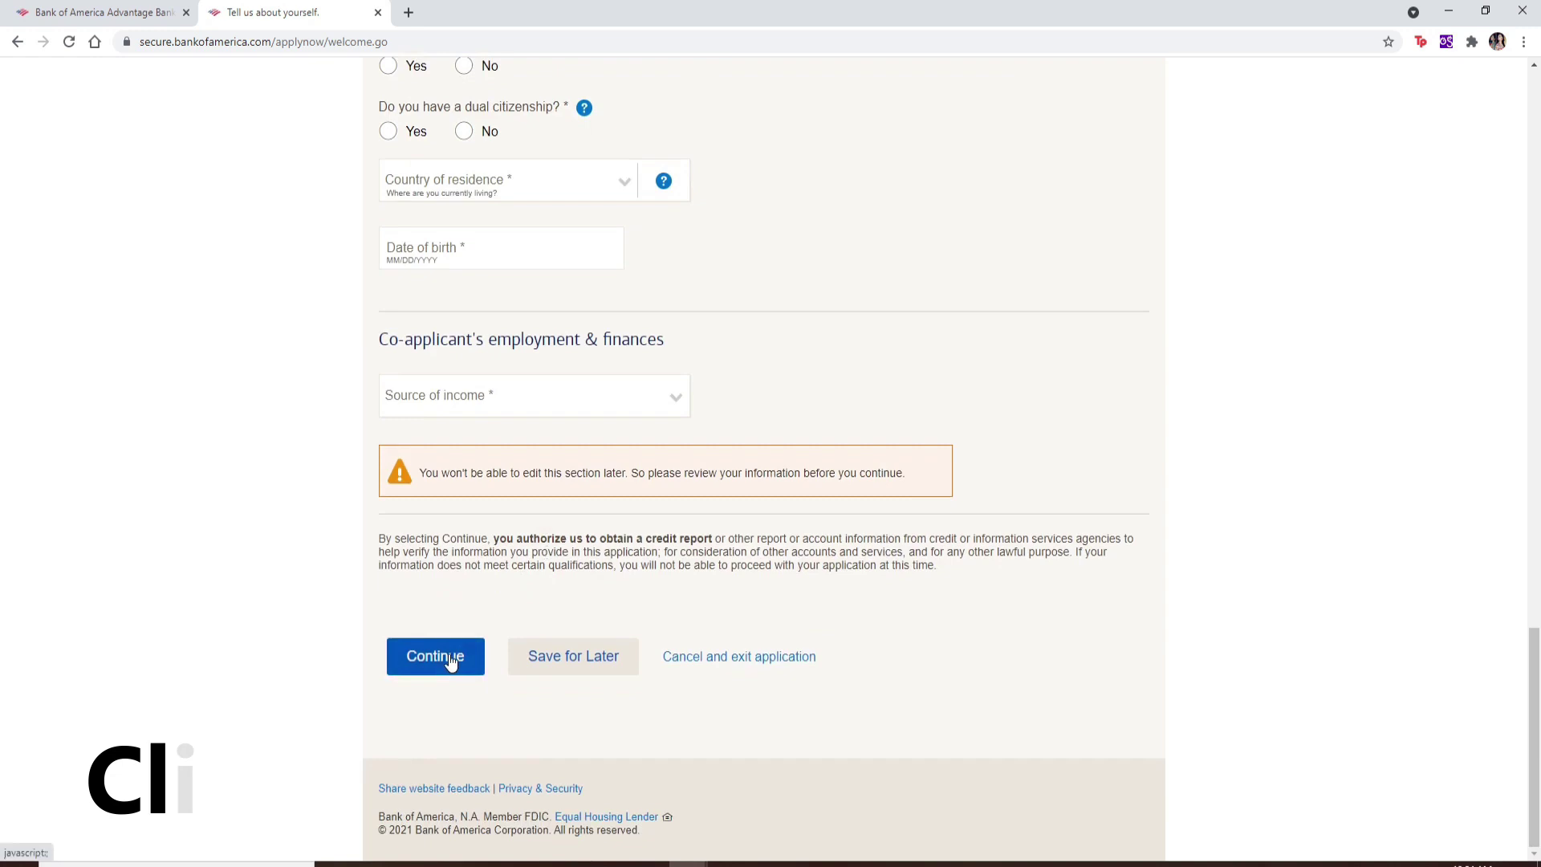